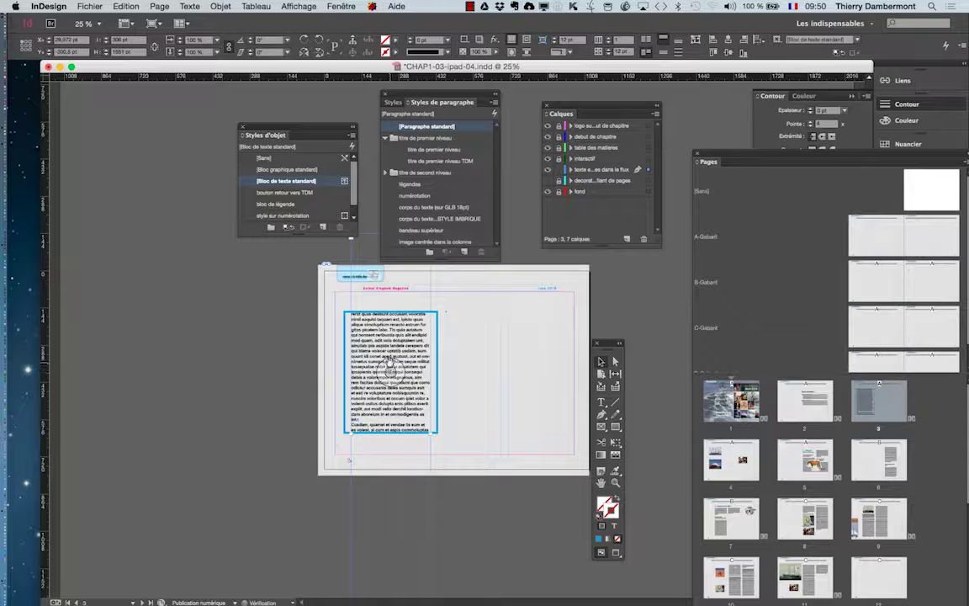
Slide the long text block down inside the blue-bordered frame until its first line sits just below the frame's upper edge
{"action": "left_click_drag", "start_coordinate": [390, 365], "coordinate": [391, 435]}
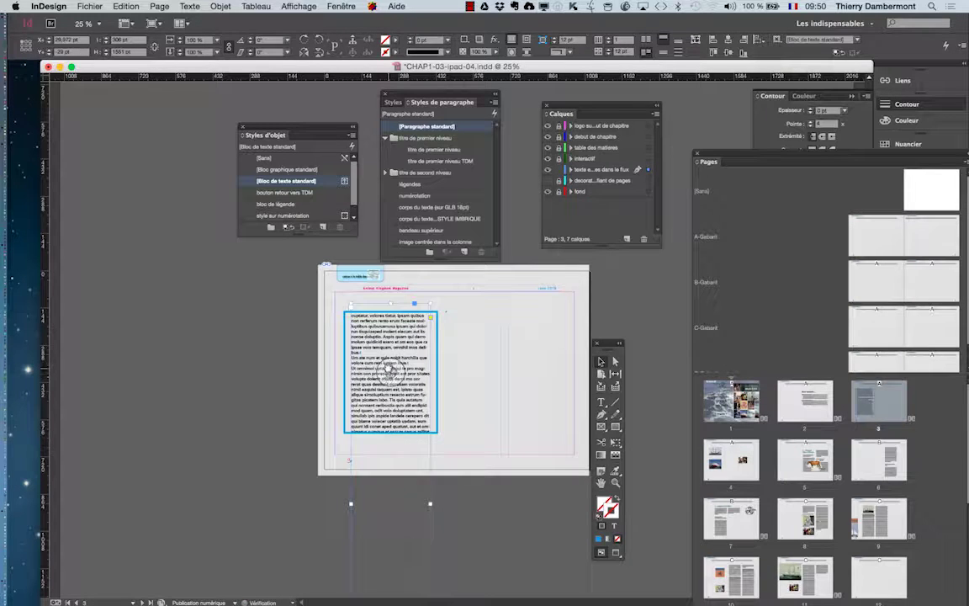
{"action": "left_click_drag", "start_coordinate": [388, 372], "coordinate": [390, 386]}
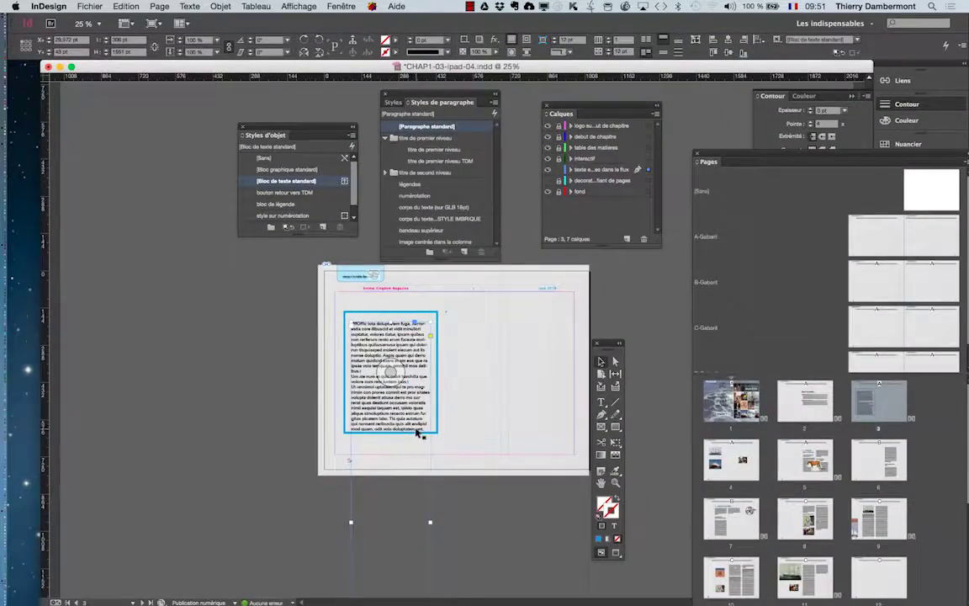
{"action": "key", "text": "super+minus"}
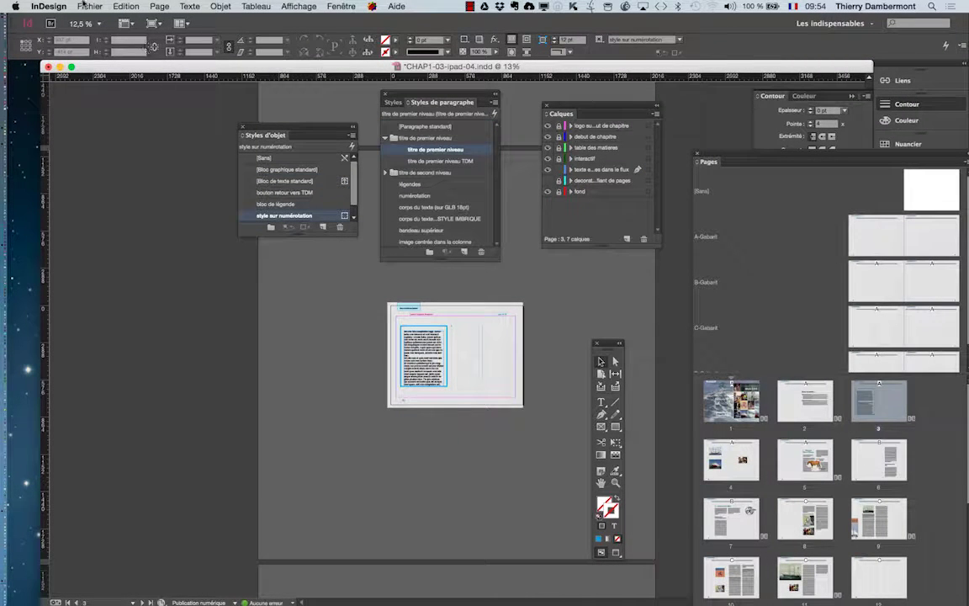
Save the document under the new name CHAP1-03-ipad-05.indd in the Dossier CHAP1-03 folder
{"action": "left_click", "coordinate": [89, 6]}
{"action": "left_click", "coordinate": [123, 116]}
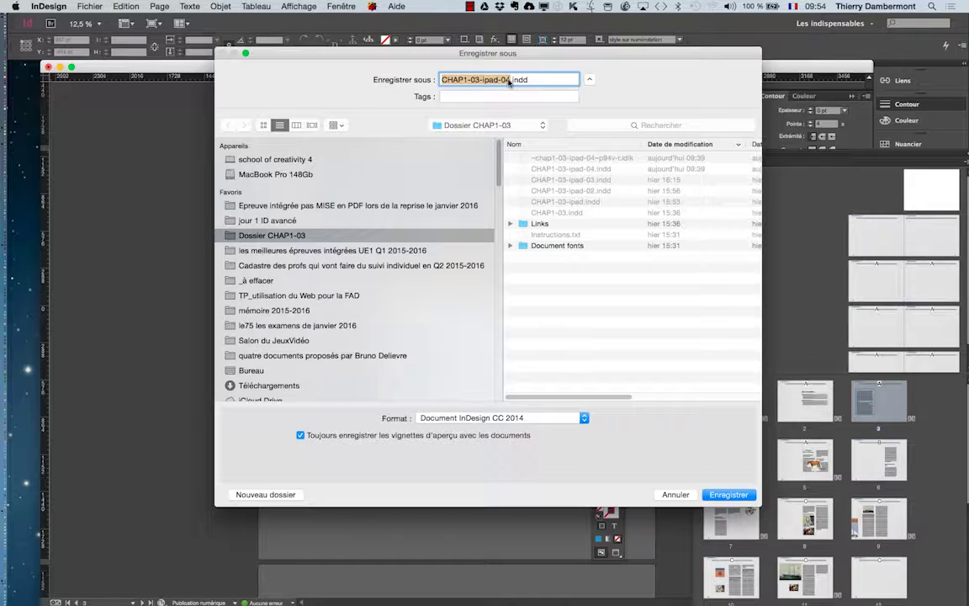
{"action": "left_click", "coordinate": [510, 80]}
{"action": "key", "text": "BackSpace"}
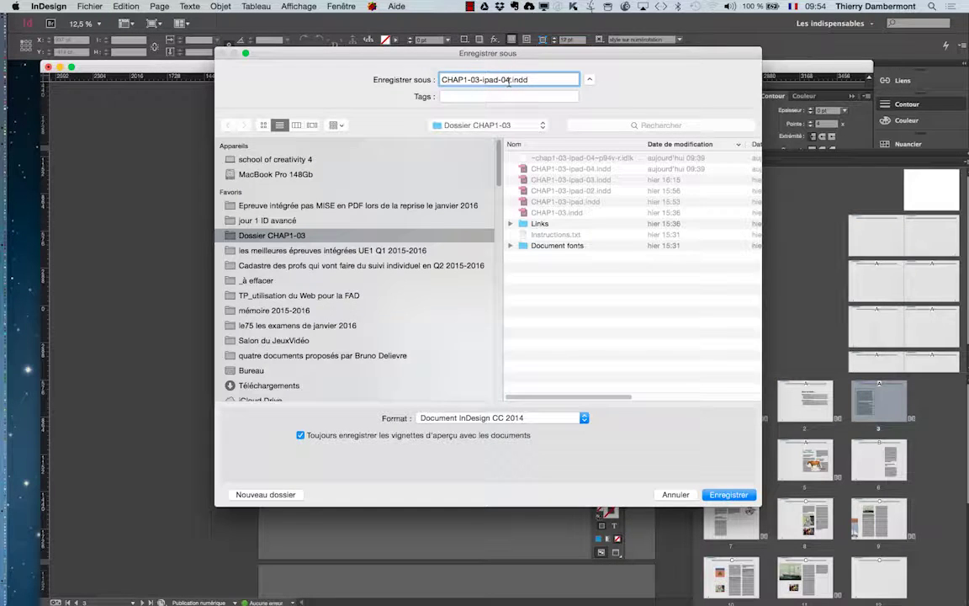
{"action": "type", "text": "5"}
{"action": "key", "text": "Return"}
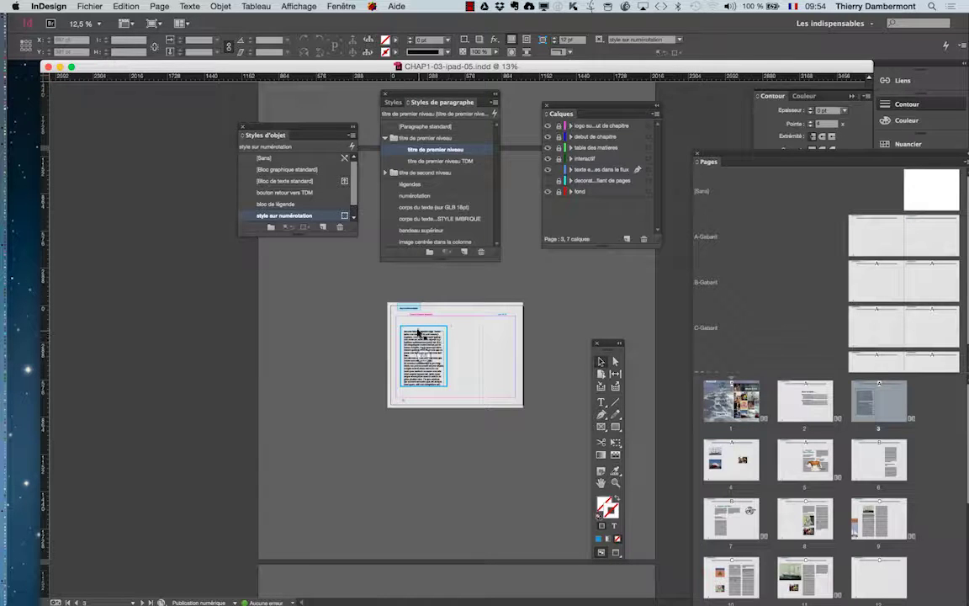
Select the blue-bordered frame that contains the long text on page 3
{"action": "key", "text": "super+equal"}
{"action": "key", "text": "super+equal"}
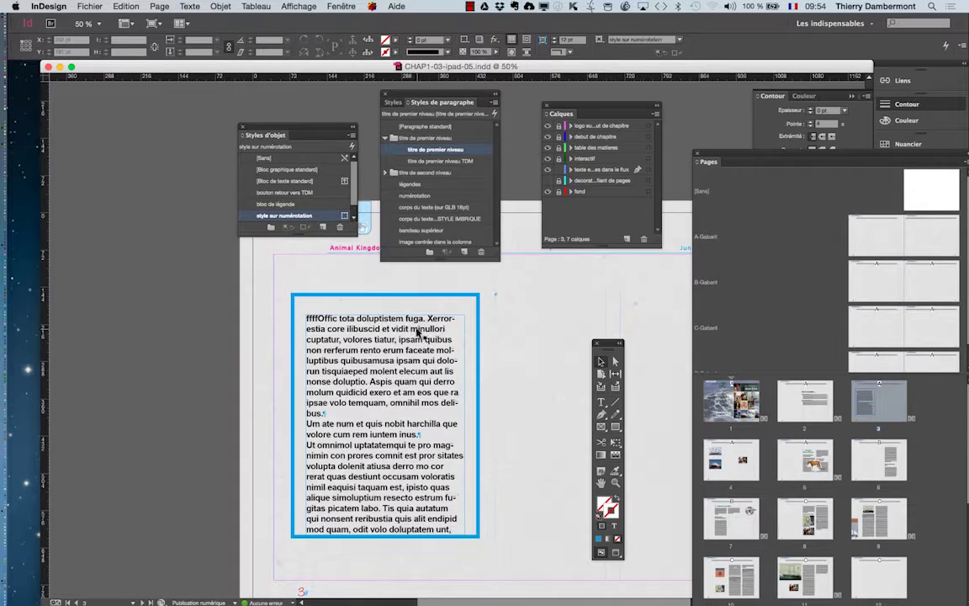
{"action": "left_click", "coordinate": [378, 299]}
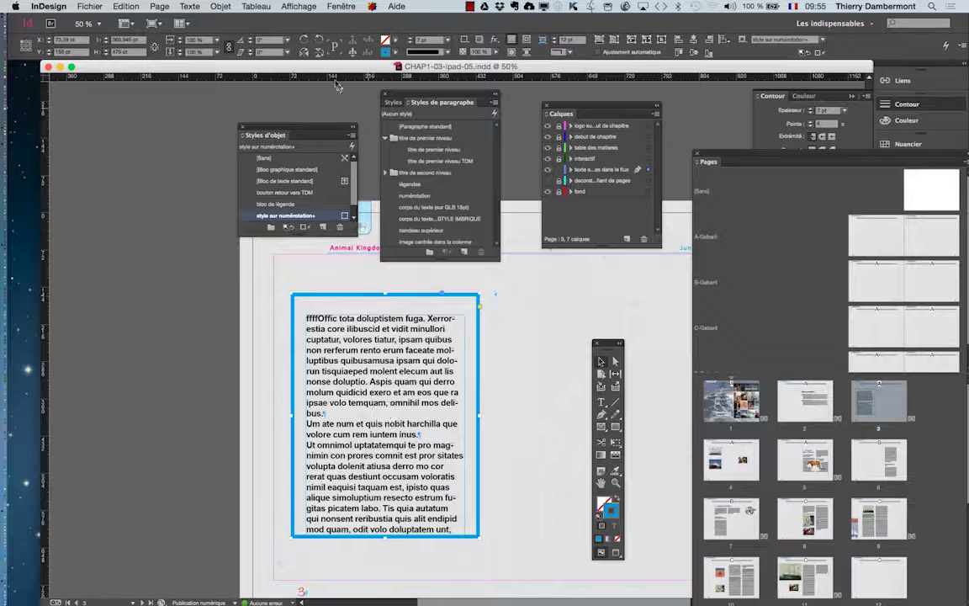
Close the object styles, paragraph styles and layers panels so the whole of page 3 can be seen
{"action": "left_click", "coordinate": [243, 127]}
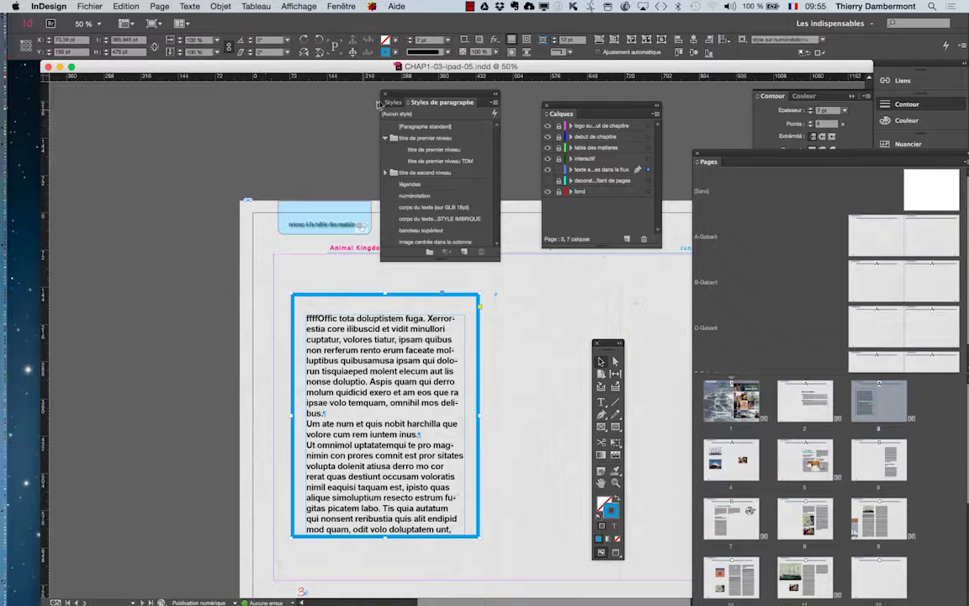
{"action": "left_click", "coordinate": [385, 93]}
{"action": "left_click", "coordinate": [545, 106]}
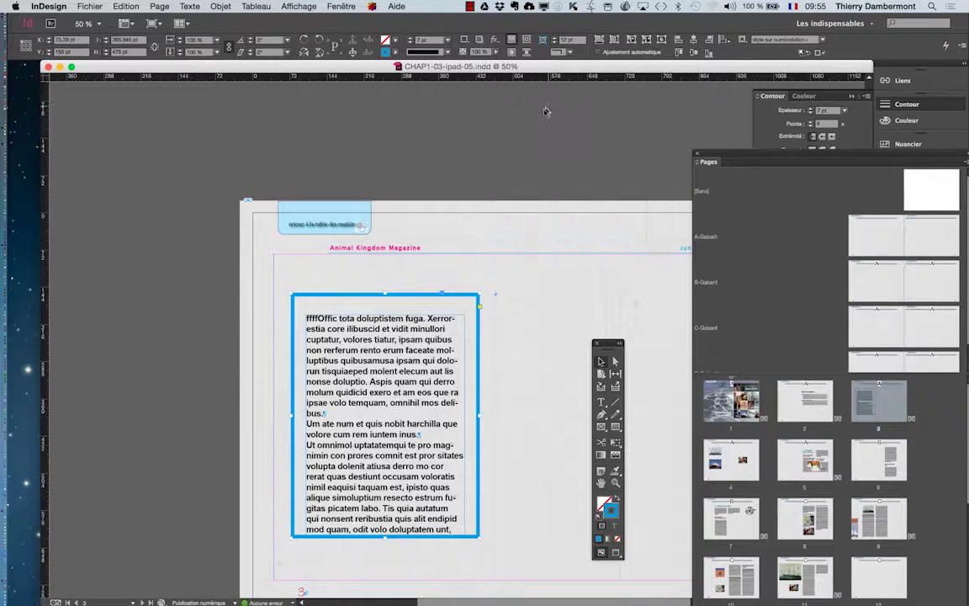
{"action": "left_click", "coordinate": [603, 483]}
{"action": "left_click_drag", "start_coordinate": [501, 446], "coordinate": [367, 368]}
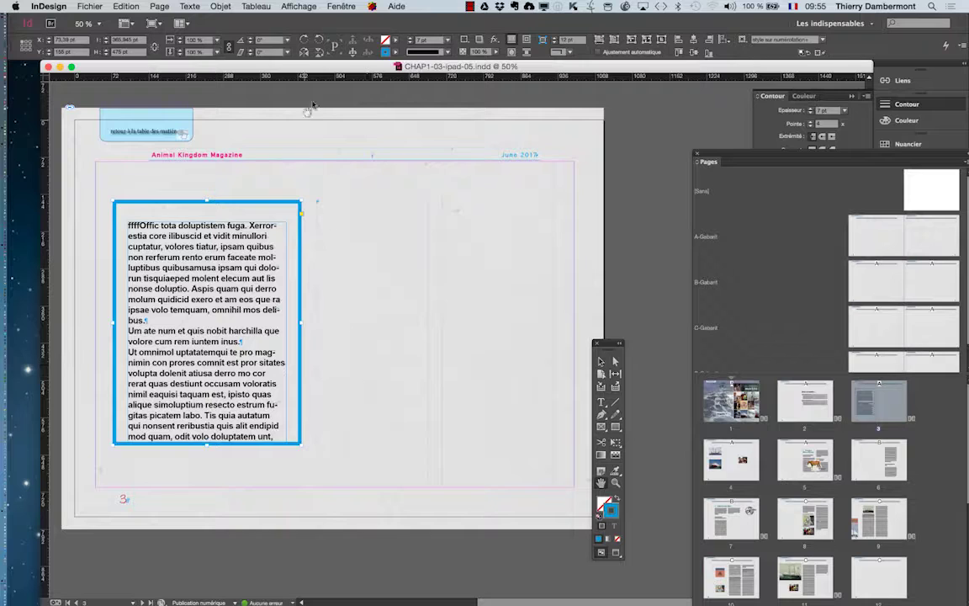
Show the Bloc défilant options of Folio Overlays in a shortened panel placed beside the blue text frame
{"action": "left_click", "coordinate": [341, 6]}
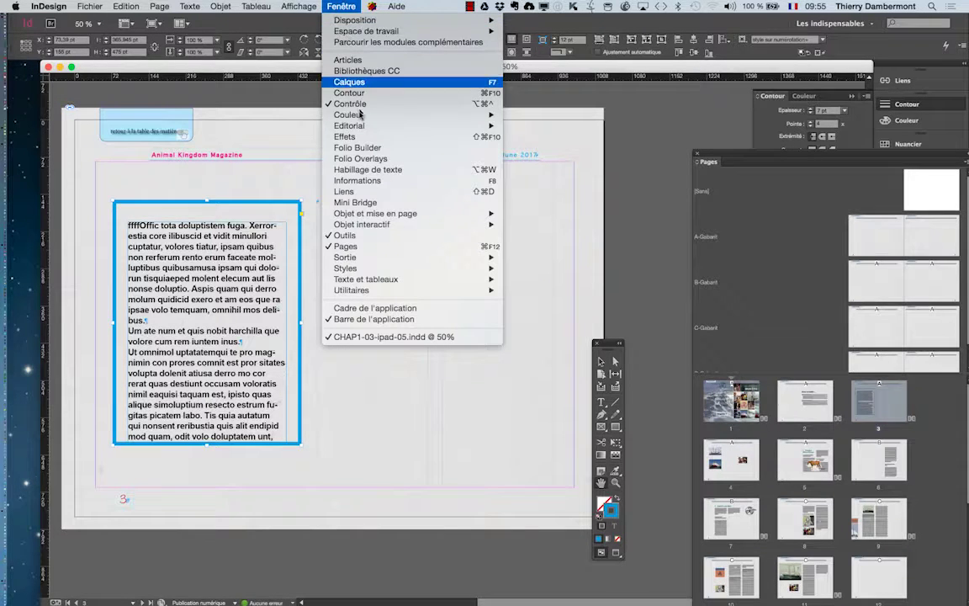
{"action": "left_click", "coordinate": [361, 159]}
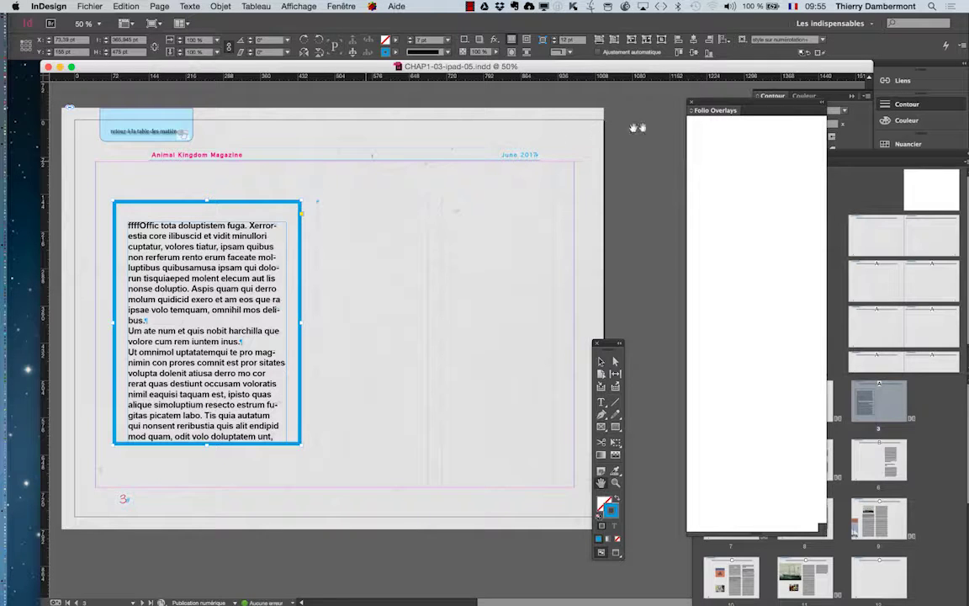
{"action": "left_click_drag", "start_coordinate": [705, 104], "coordinate": [440, 107]}
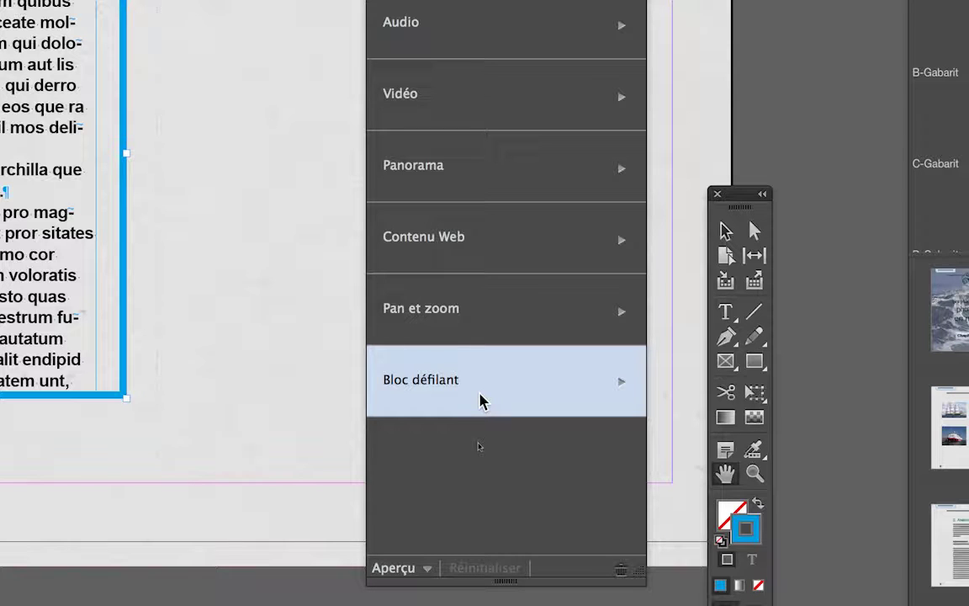
{"action": "left_click", "coordinate": [481, 402]}
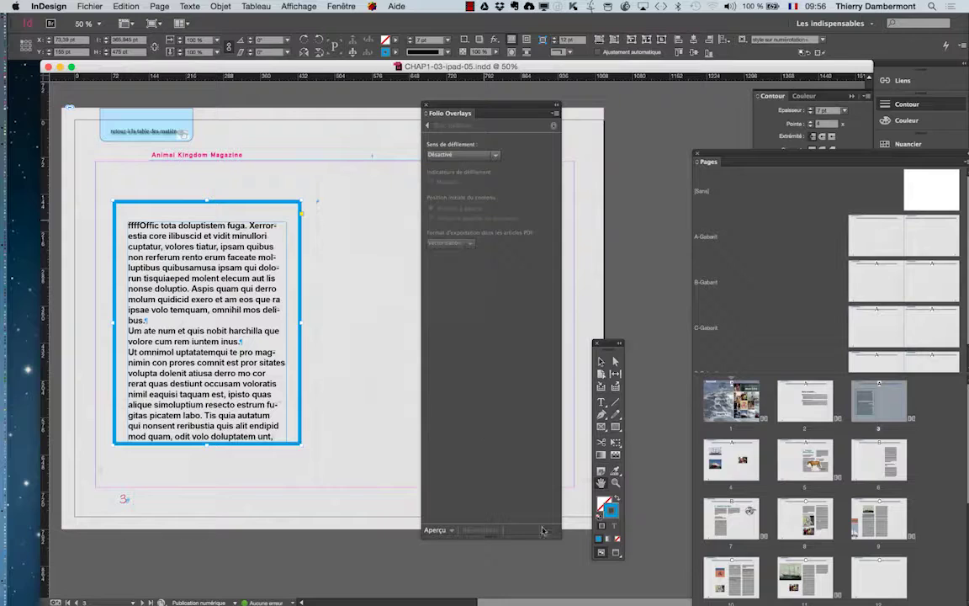
{"action": "left_click_drag", "start_coordinate": [556, 534], "coordinate": [566, 377]}
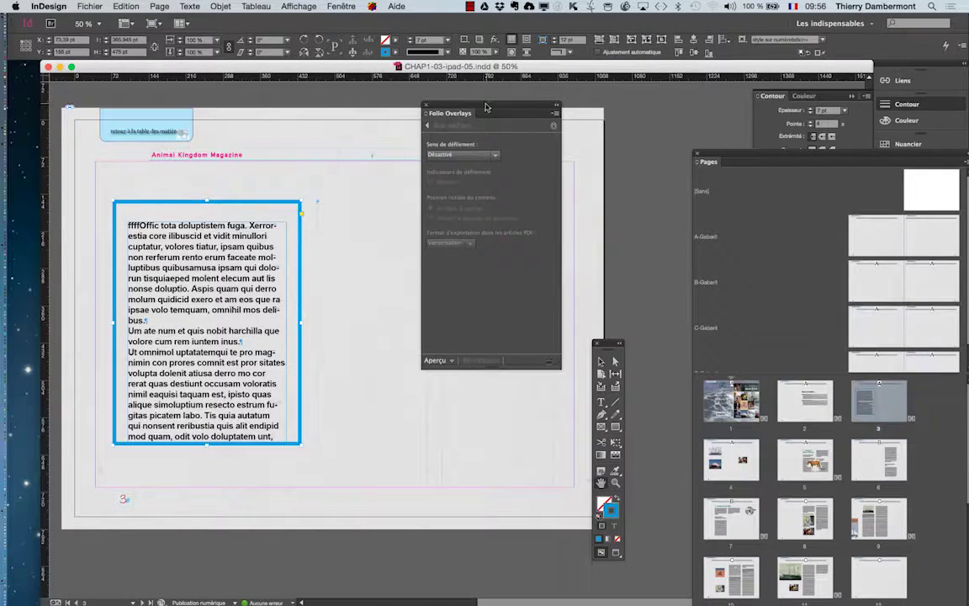
{"action": "left_click_drag", "start_coordinate": [484, 107], "coordinate": [410, 101]}
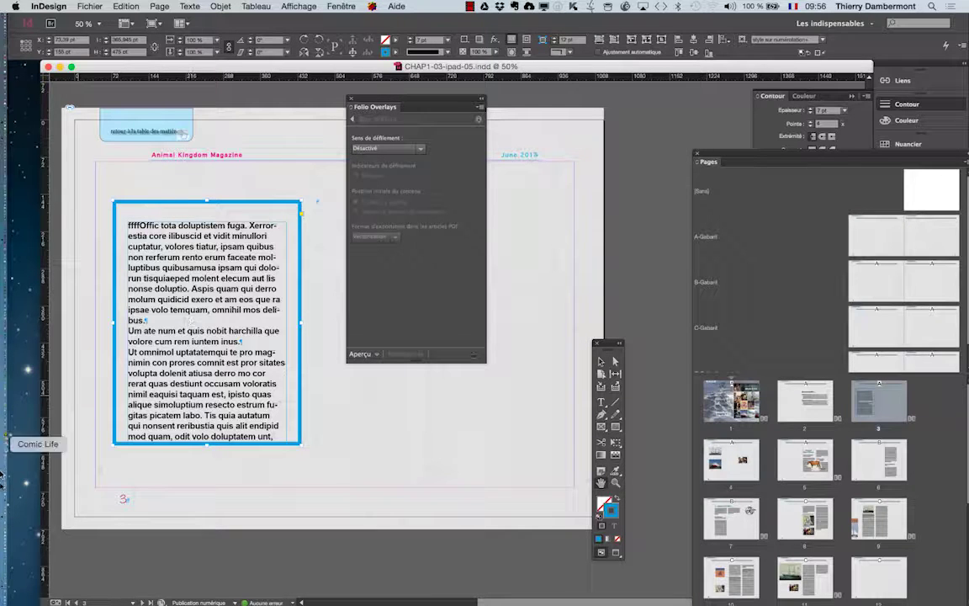
Switch to Firefox, search Google for "adob edge" and open Adobe's Edge Animate product page
{"action": "mouse_move", "coordinate": [4, 520]}
{"action": "left_click", "coordinate": [12, 555]}
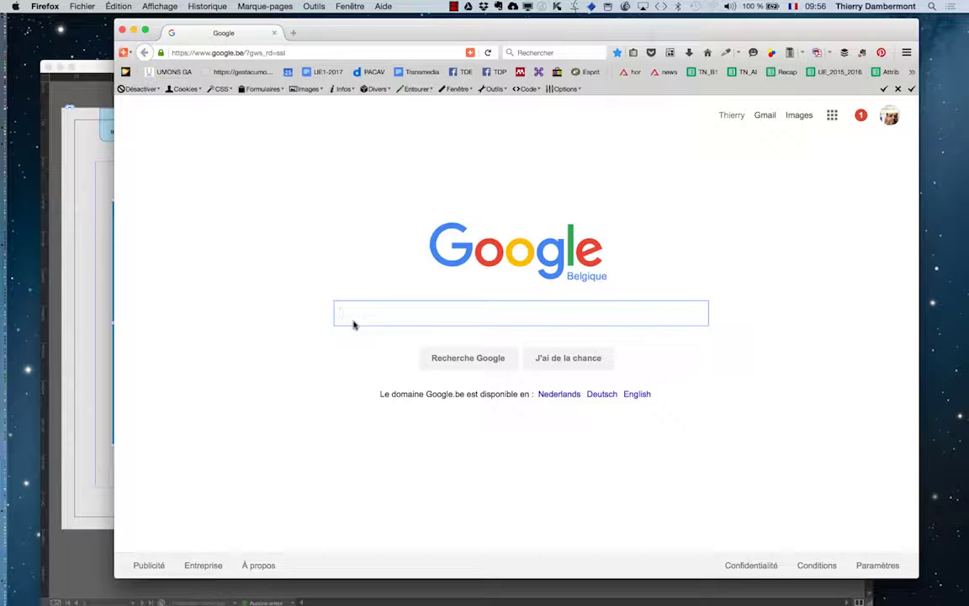
{"action": "type", "text": "adob e"}
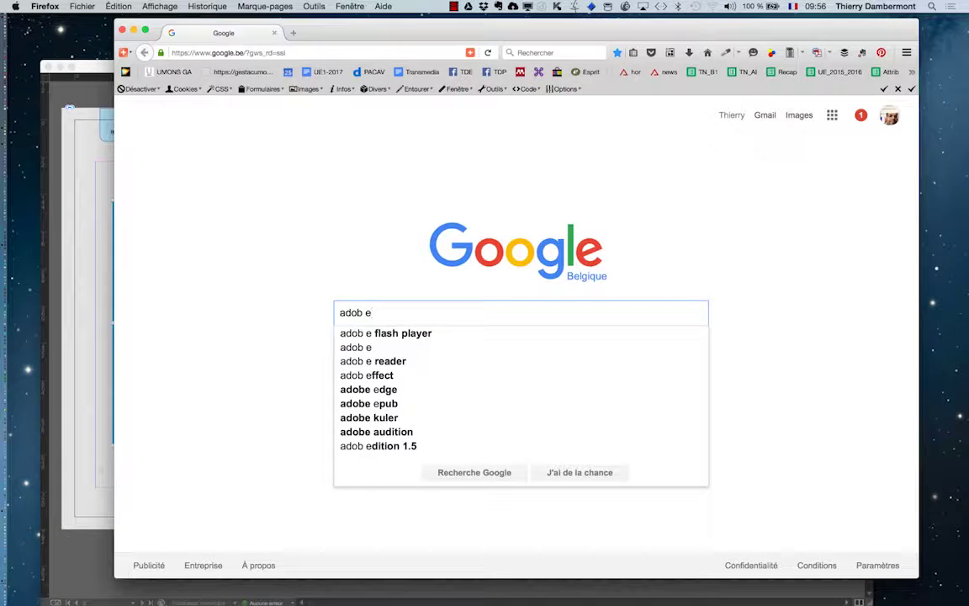
{"action": "type", "text": "dge"}
{"action": "key", "text": "Return"}
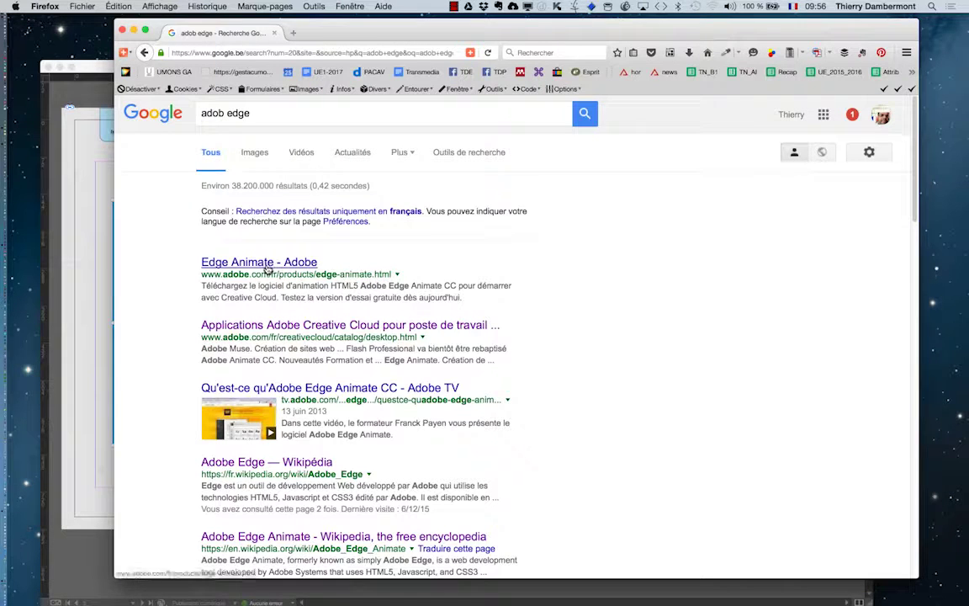
{"action": "left_click", "coordinate": [211, 262]}
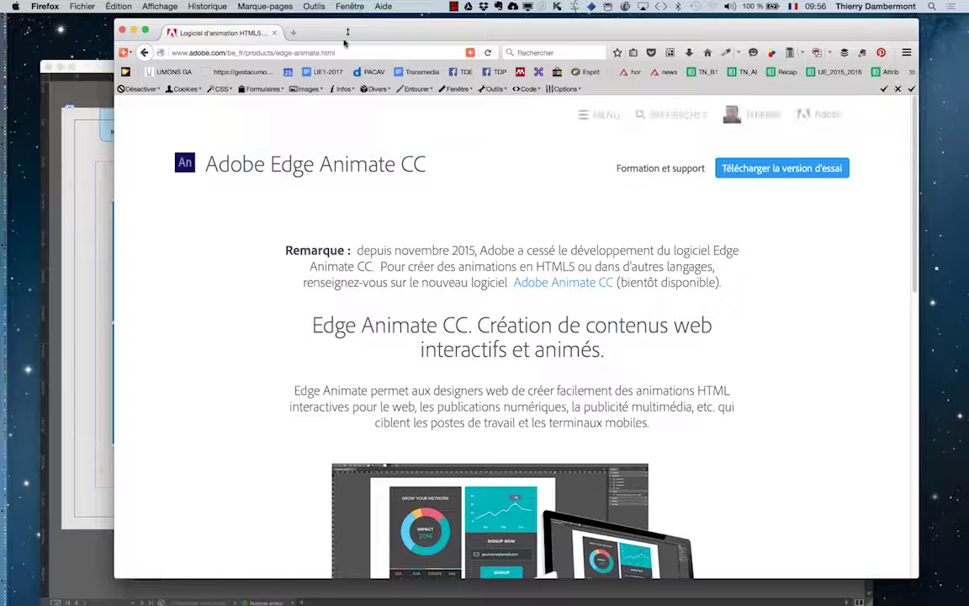
Examine the Edge Animate CC page, including the notice about its development, the product description and the feature list
{"action": "scroll", "coordinate": [530, 249], "scroll_direction": "down", "scroll_amount": 4}
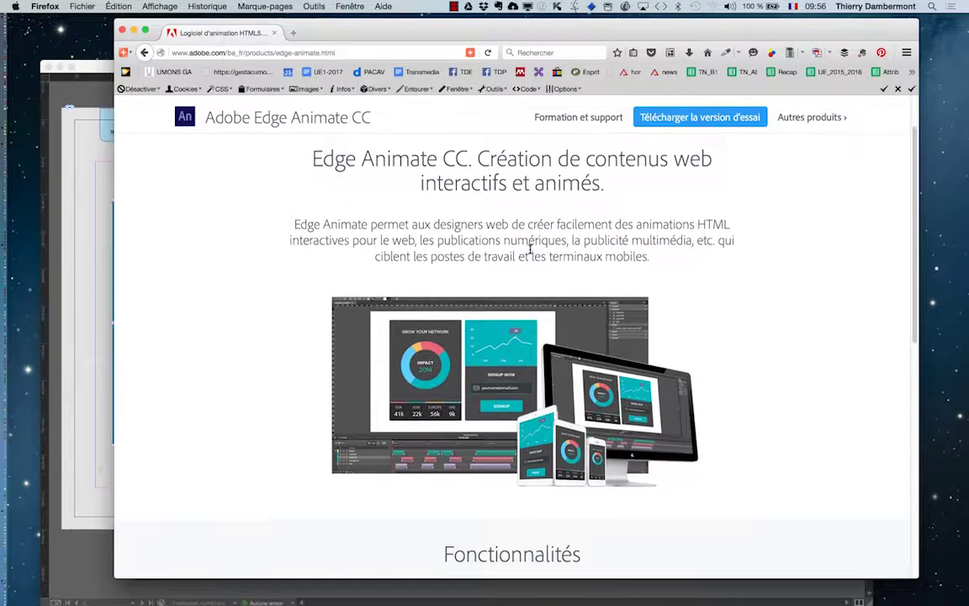
{"action": "scroll", "coordinate": [530, 250], "scroll_direction": "down", "scroll_amount": 3}
{"action": "scroll", "coordinate": [531, 250], "scroll_direction": "down", "scroll_amount": 1}
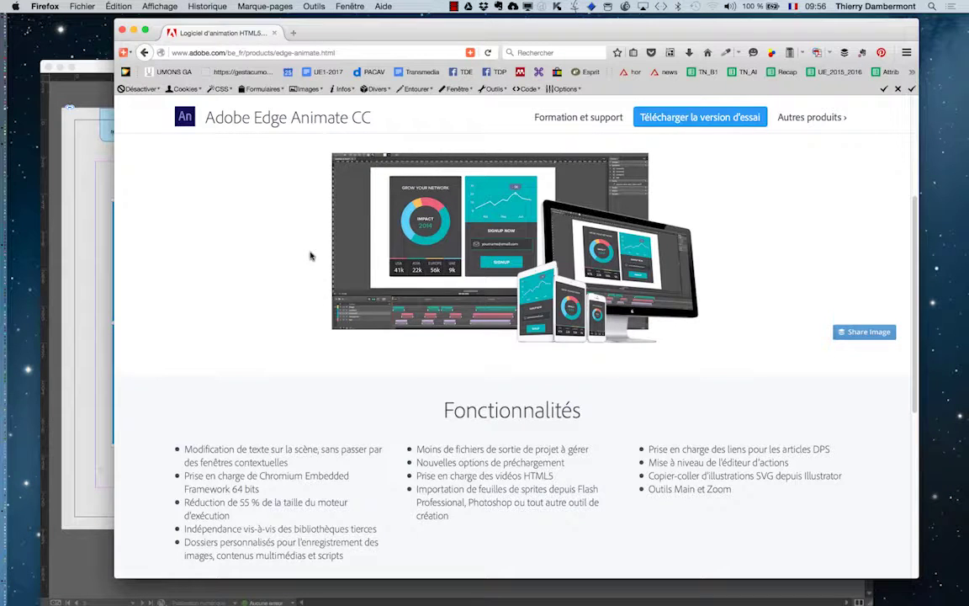
{"action": "scroll", "coordinate": [311, 255], "scroll_direction": "up", "scroll_amount": 1}
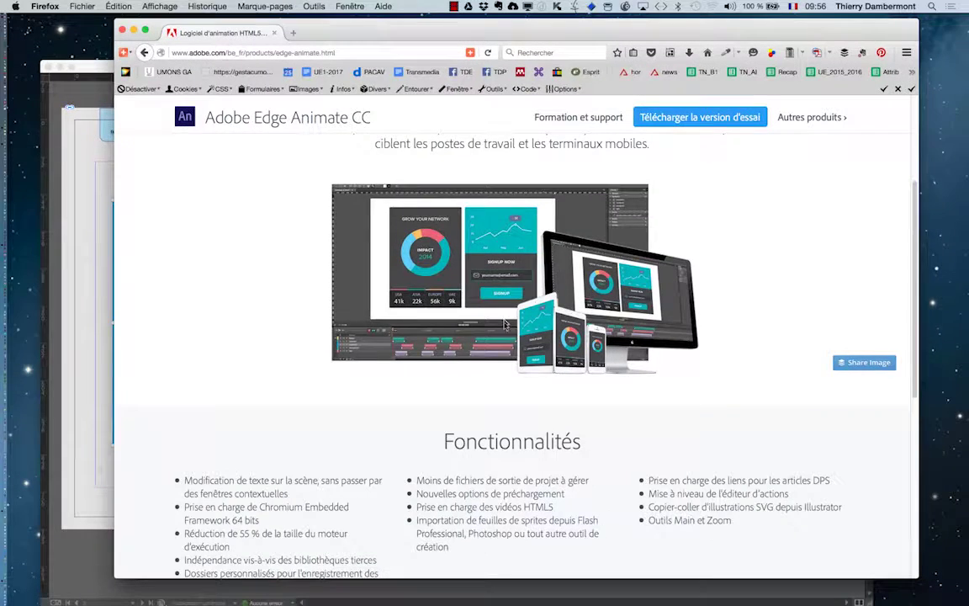
{"action": "scroll", "coordinate": [505, 324], "scroll_direction": "down", "scroll_amount": 10}
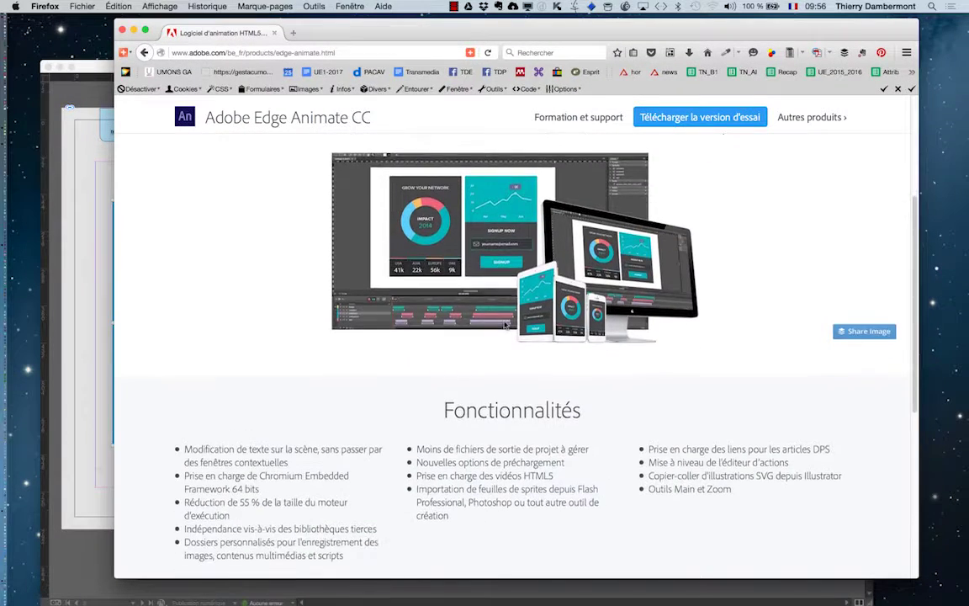
{"action": "scroll", "coordinate": [504, 320], "scroll_direction": "up", "scroll_amount": 15}
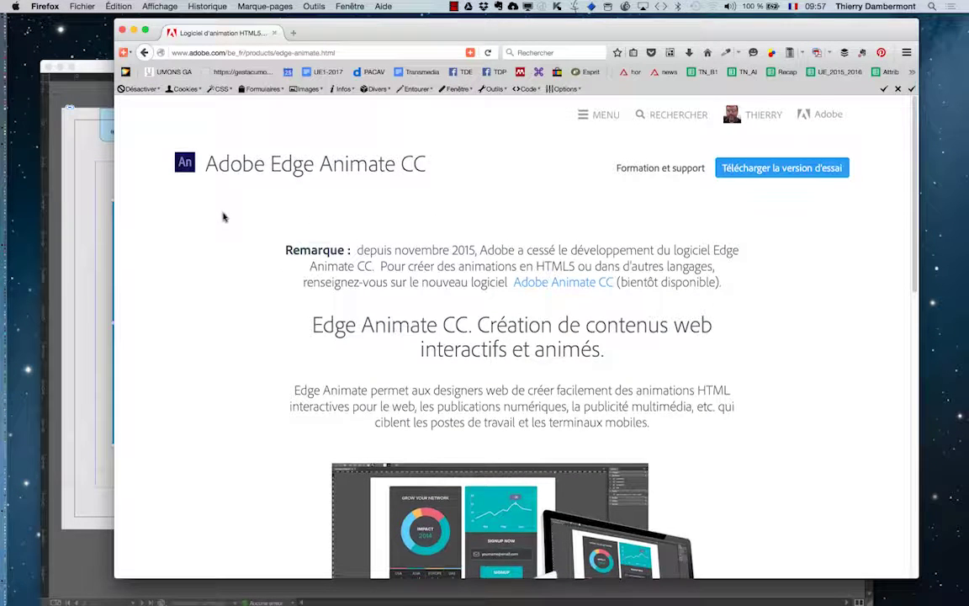
{"action": "scroll", "coordinate": [223, 217], "scroll_direction": "down", "scroll_amount": 3}
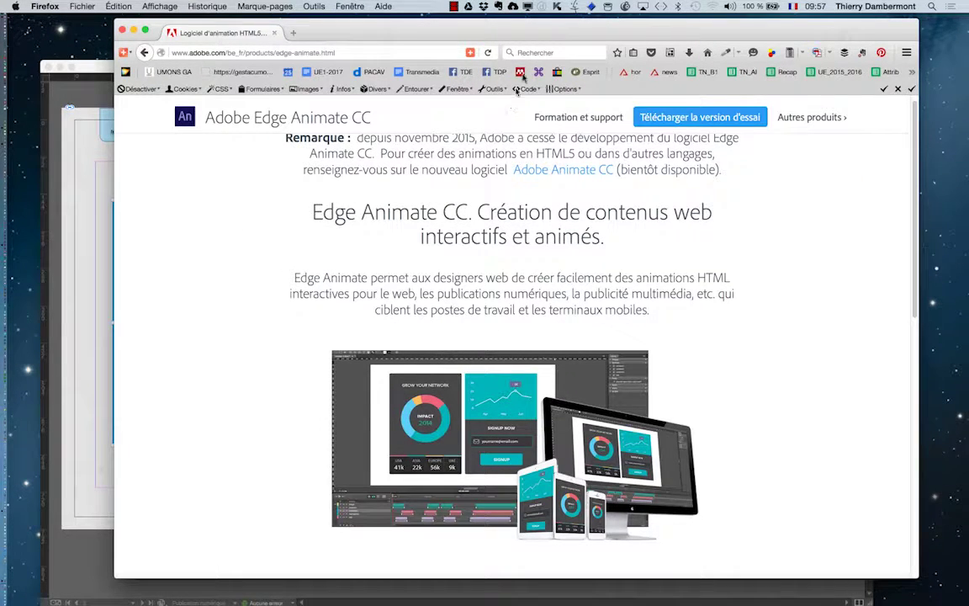
Move the browser window aside, return to InDesign and place the Pages panel next to Folio Overlays
{"action": "left_click_drag", "start_coordinate": [368, 27], "coordinate": [723, 218]}
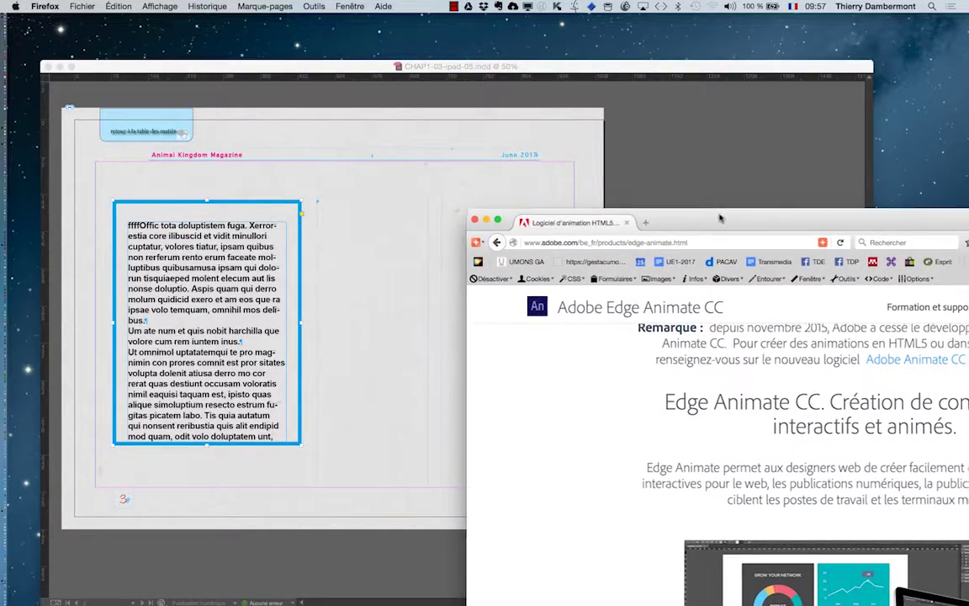
{"action": "left_click_drag", "start_coordinate": [722, 217], "coordinate": [827, 268]}
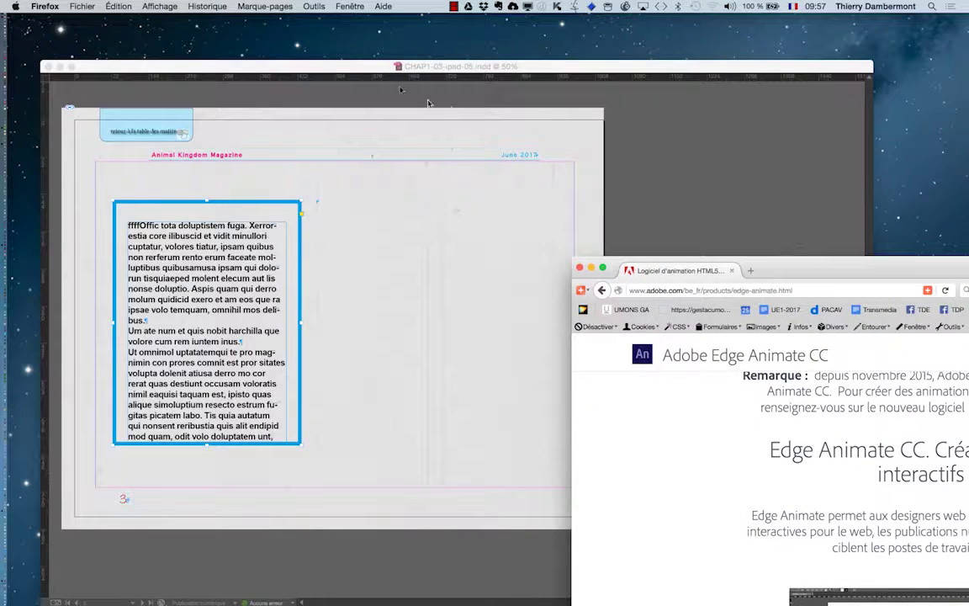
{"action": "left_click", "coordinate": [359, 69]}
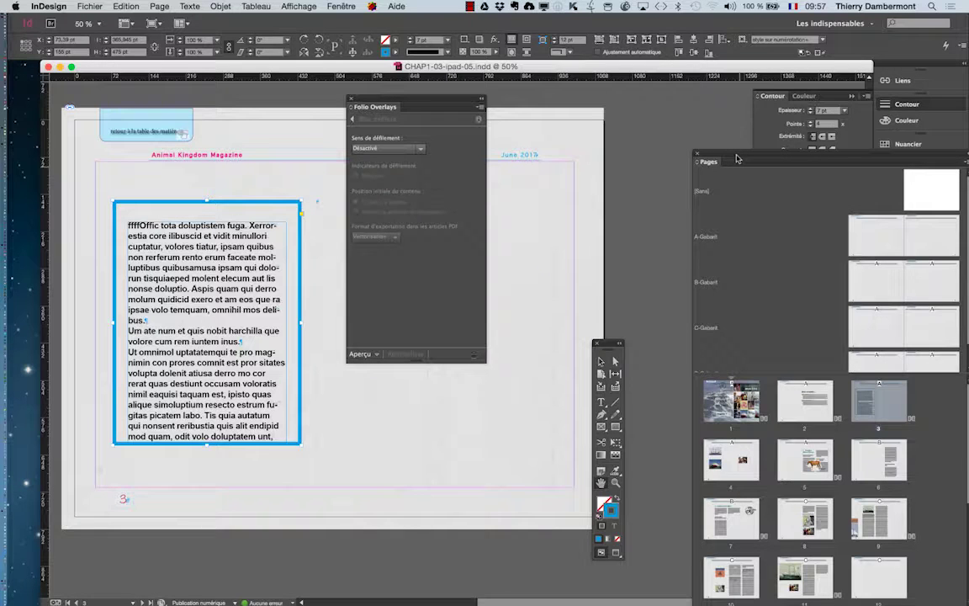
{"action": "left_click_drag", "start_coordinate": [736, 158], "coordinate": [501, 88]}
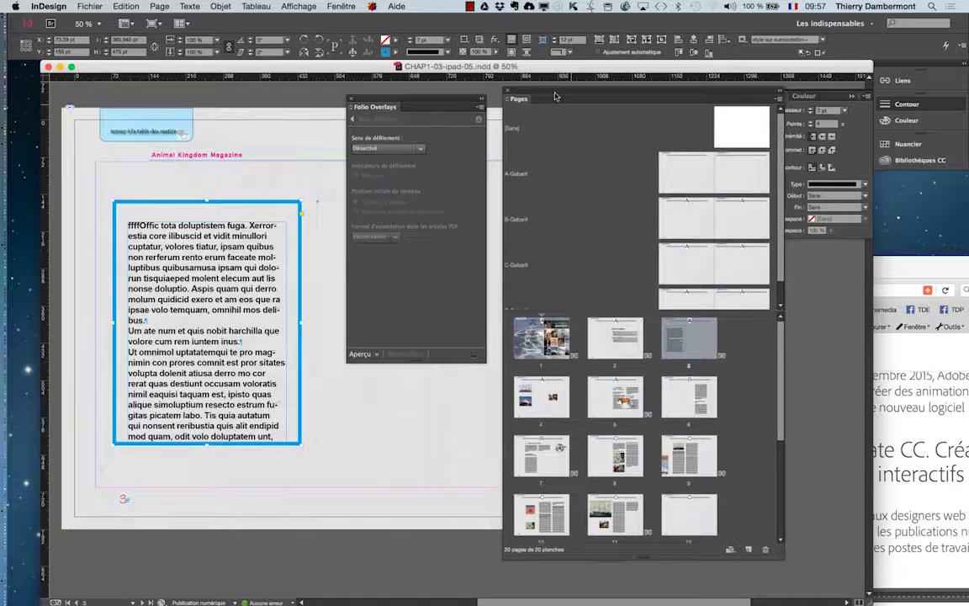
Switch to Firefox, bring its window back fully into view and search Google for "aquafadas"
{"action": "key", "text": "super+Tab"}
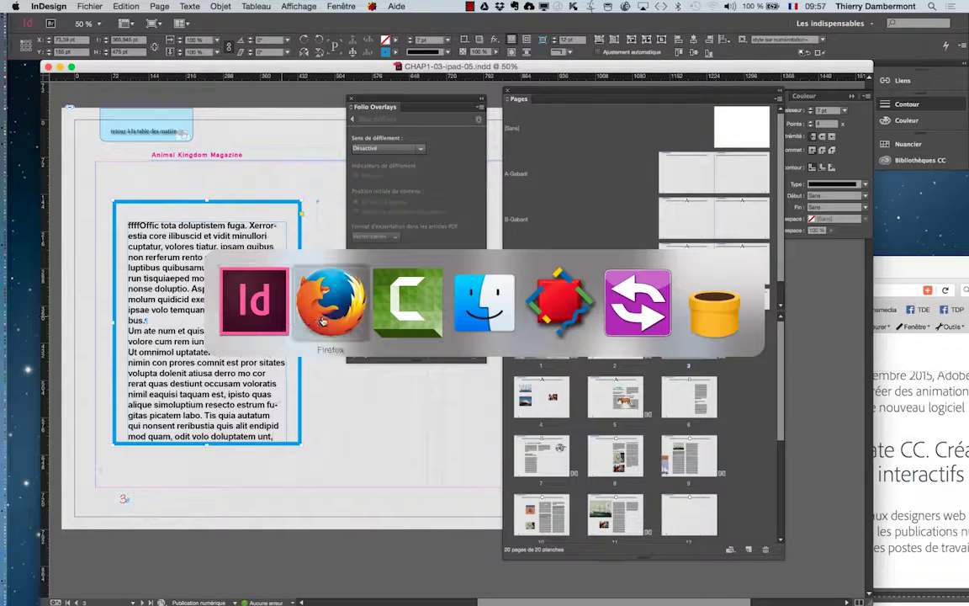
{"action": "left_click", "coordinate": [322, 320]}
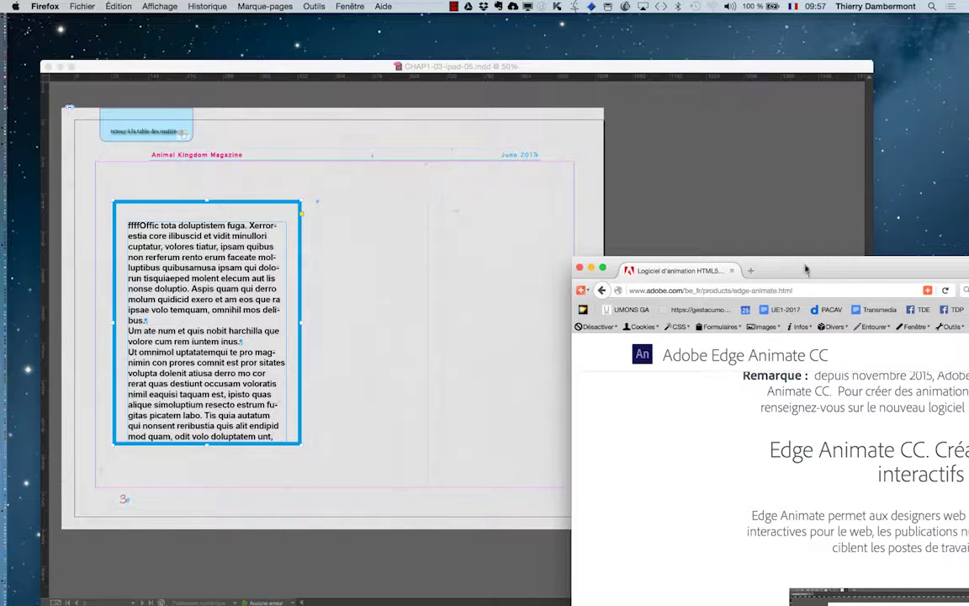
{"action": "double_click", "coordinate": [805, 270]}
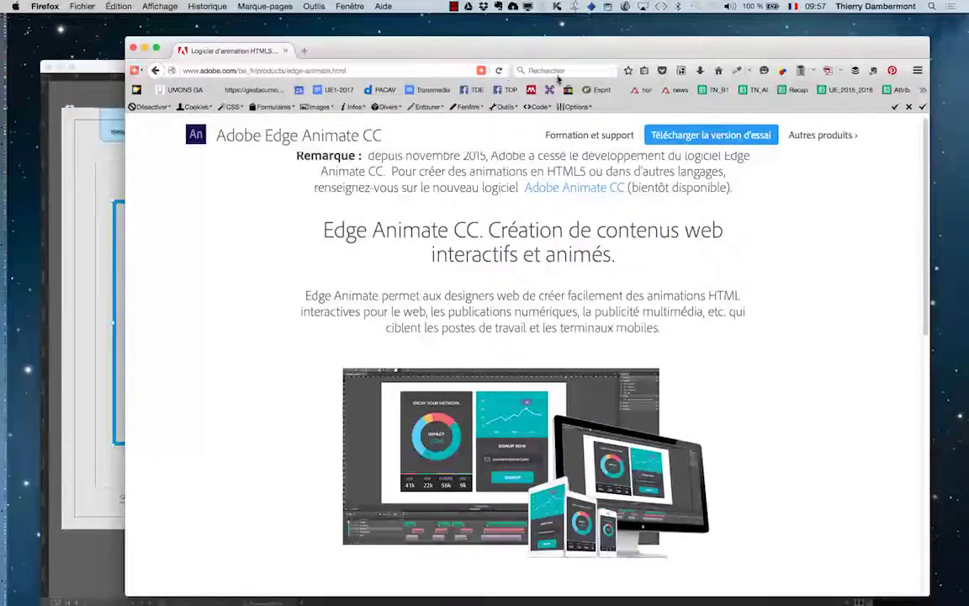
{"action": "left_click", "coordinate": [556, 73]}
{"action": "type", "text": "qua"}
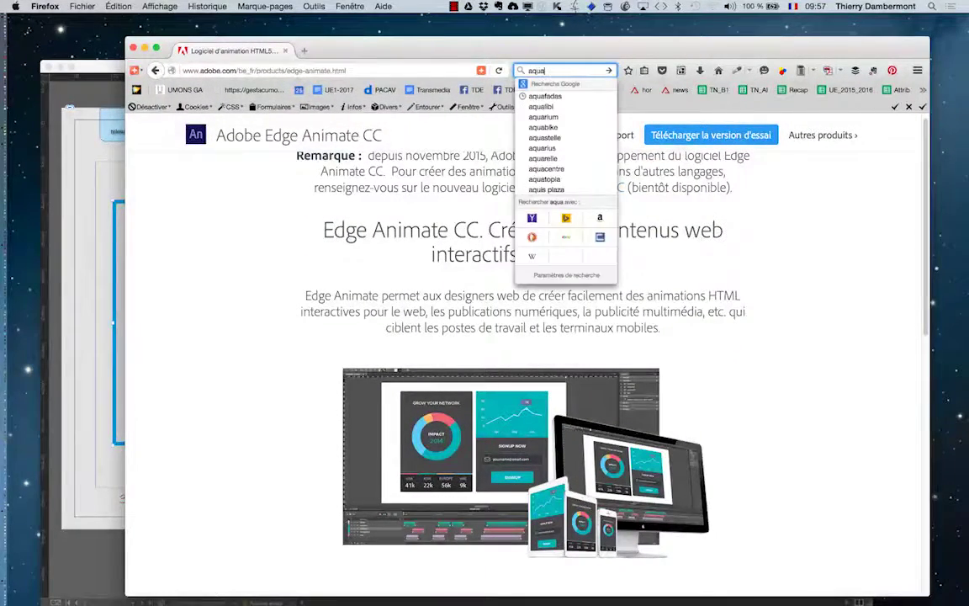
{"action": "type", "text": "fa"}
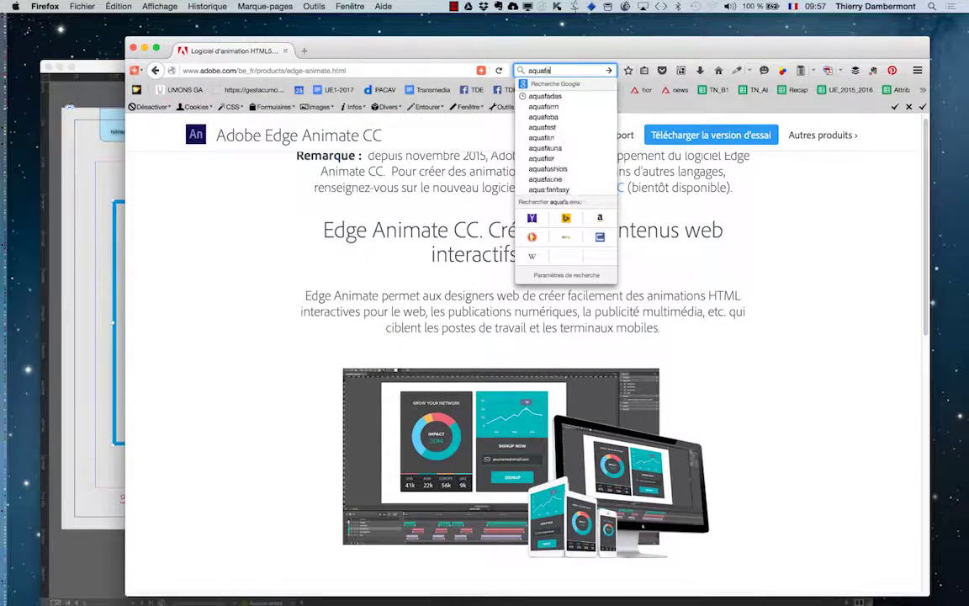
{"action": "type", "text": "das"}
{"action": "key", "text": "Return"}
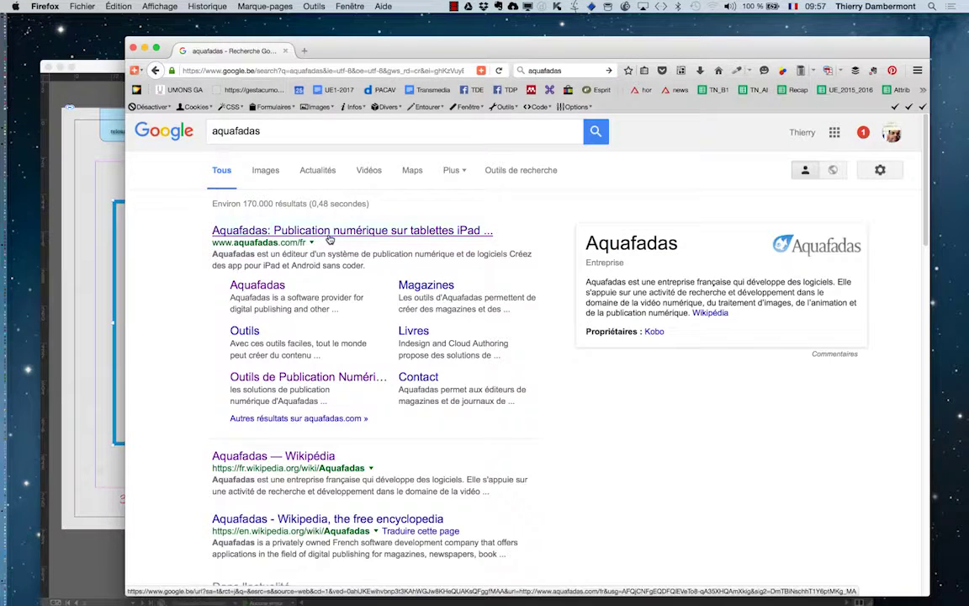
Open the Aquafadas website from the search results and look over the authoring products on its Outils page
{"action": "left_click", "coordinate": [329, 237]}
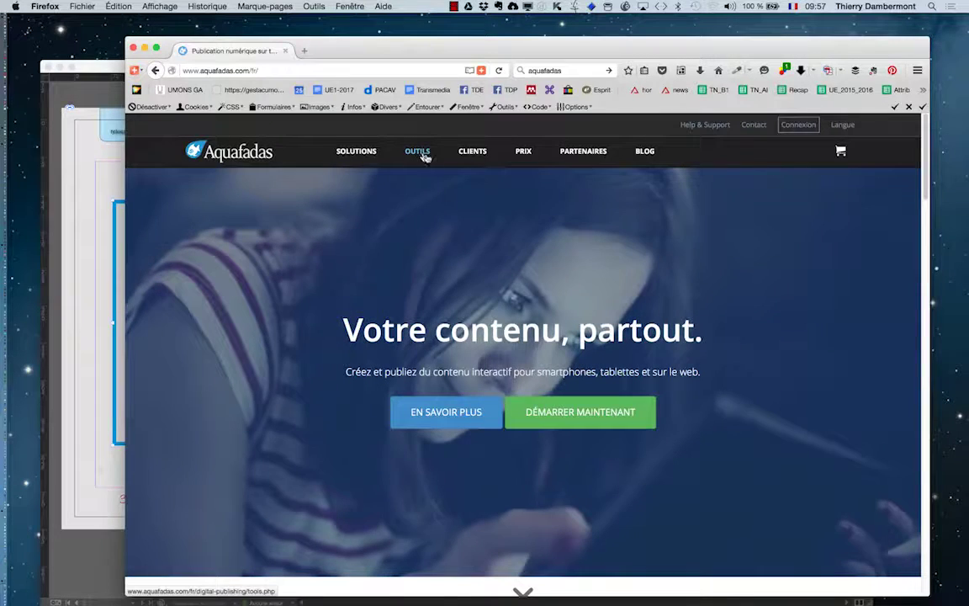
{"action": "left_click", "coordinate": [420, 153]}
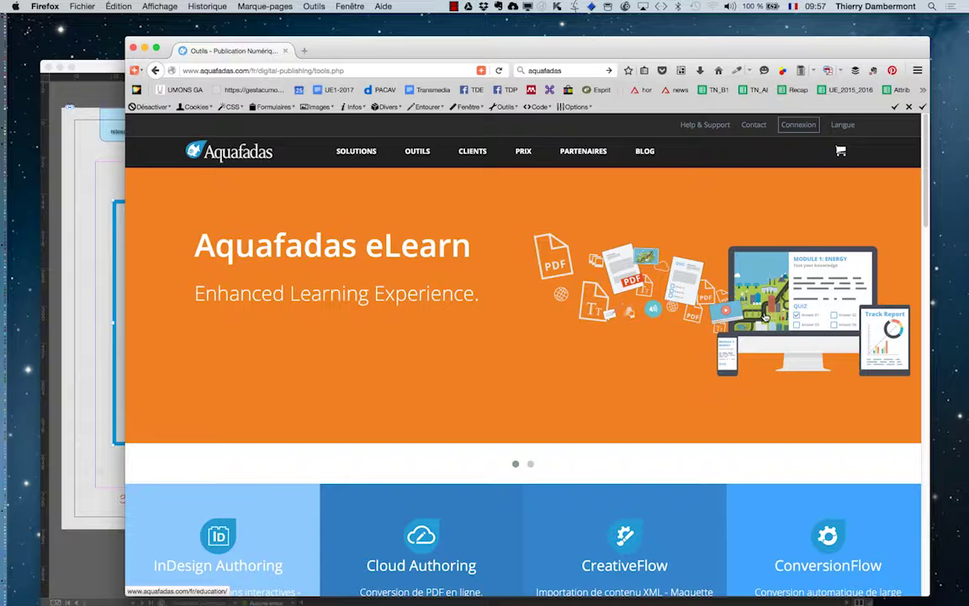
{"action": "scroll", "coordinate": [740, 323], "scroll_direction": "down", "scroll_amount": 5}
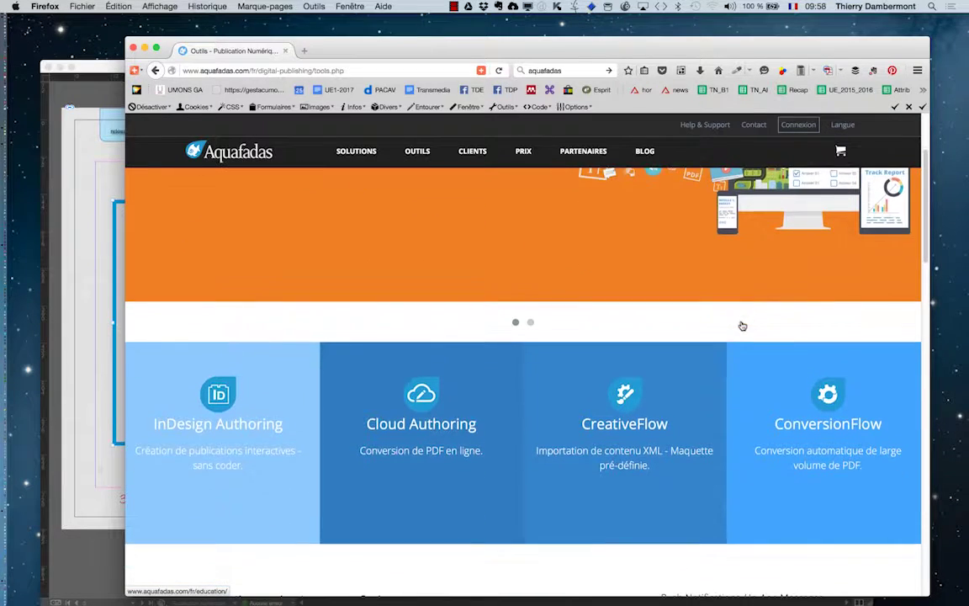
{"action": "scroll", "coordinate": [742, 327], "scroll_direction": "up", "scroll_amount": 5}
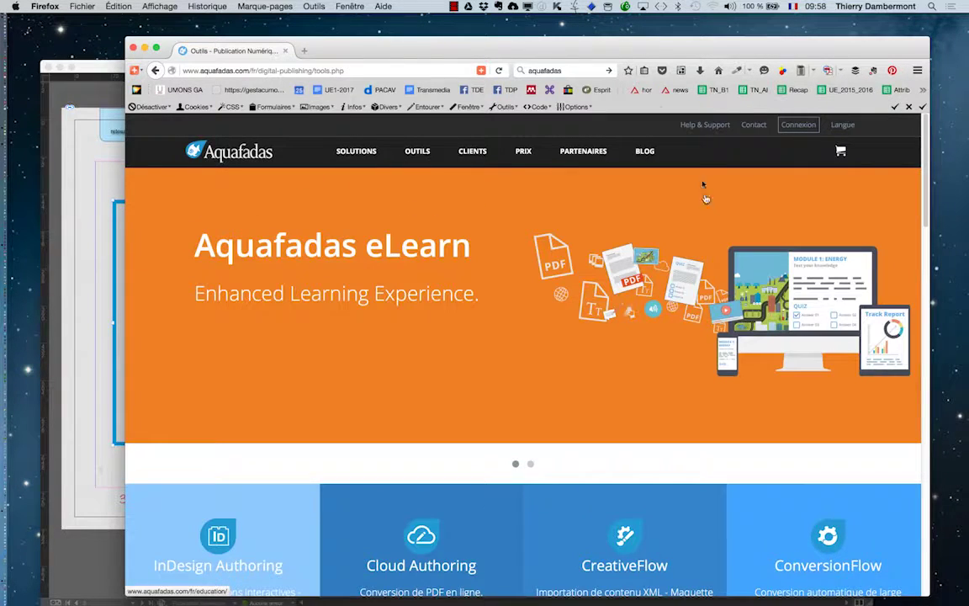
Search Google for "twixl" and open the Twixl media website from the results
{"action": "left_click", "coordinate": [582, 70]}
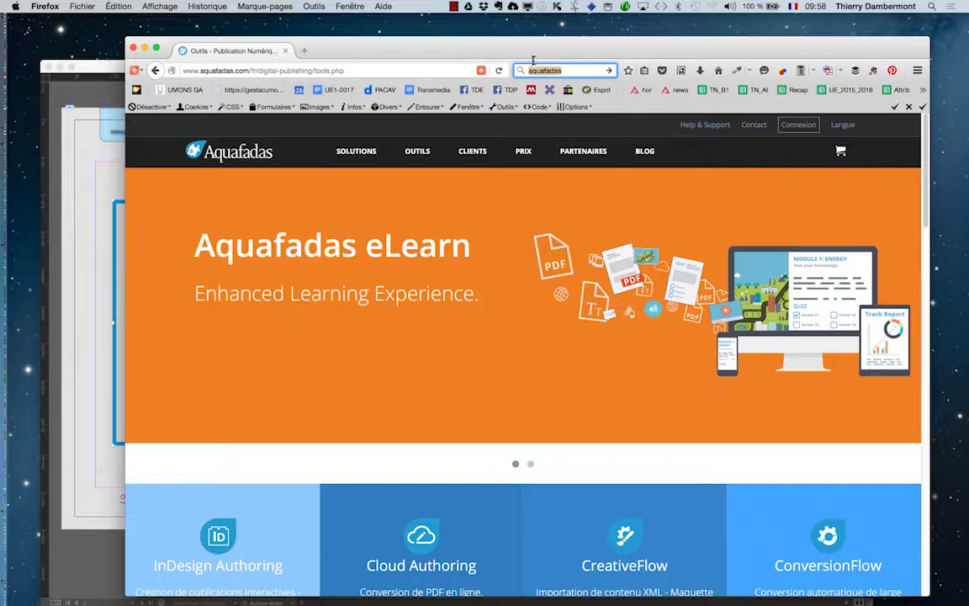
{"action": "type", "text": "twixl"}
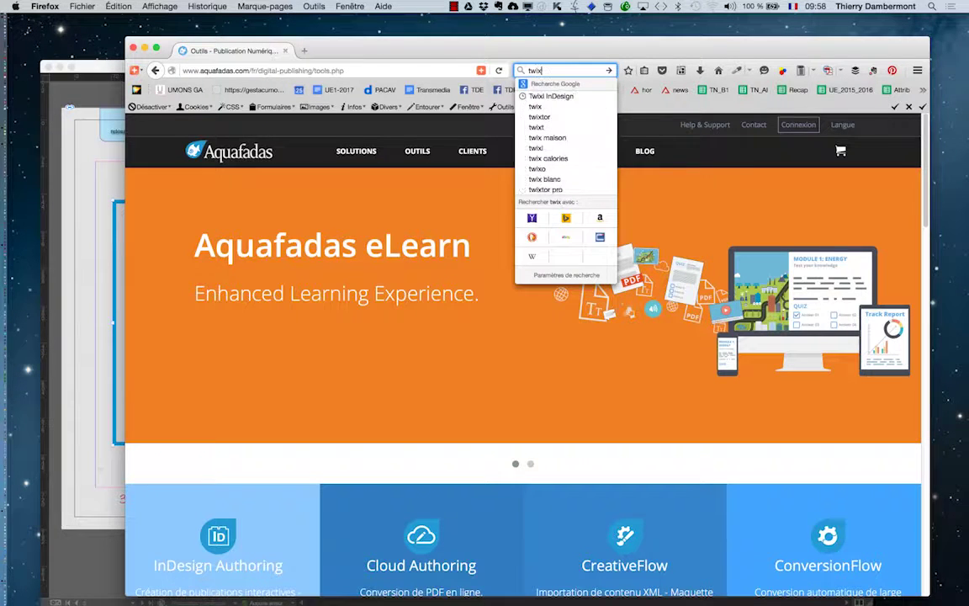
{"action": "key", "text": "Return"}
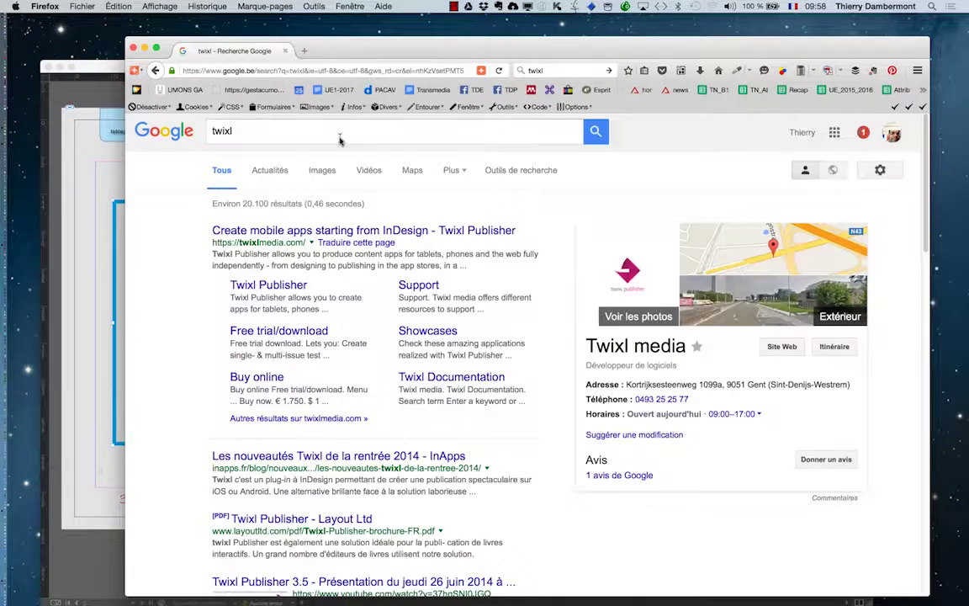
{"action": "left_click", "coordinate": [400, 235]}
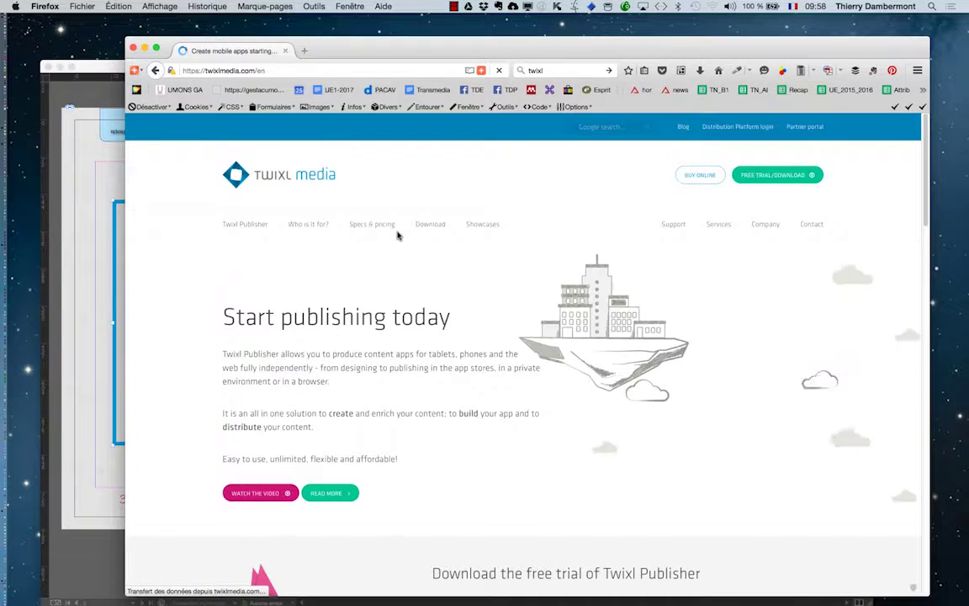
Examine the Twixl media home page, including the Twixl Publisher description, the free trial section and the site's main sections
{"action": "scroll", "coordinate": [400, 240], "scroll_direction": "down", "scroll_amount": 2}
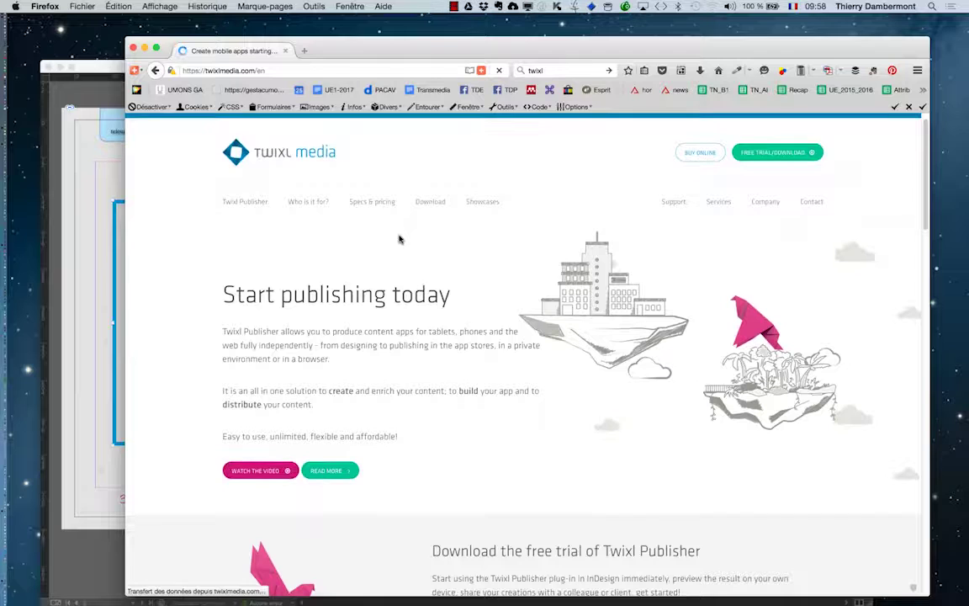
{"action": "scroll", "coordinate": [399, 240], "scroll_direction": "down", "scroll_amount": 4}
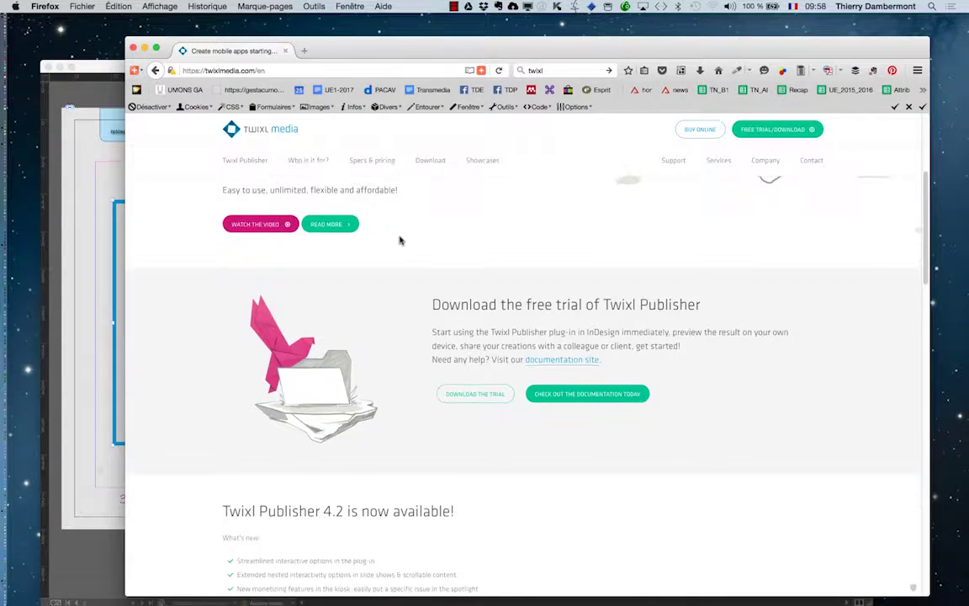
{"action": "scroll", "coordinate": [400, 240], "scroll_direction": "up", "scroll_amount": 4}
{"action": "scroll", "coordinate": [399, 239], "scroll_direction": "up", "scroll_amount": 2}
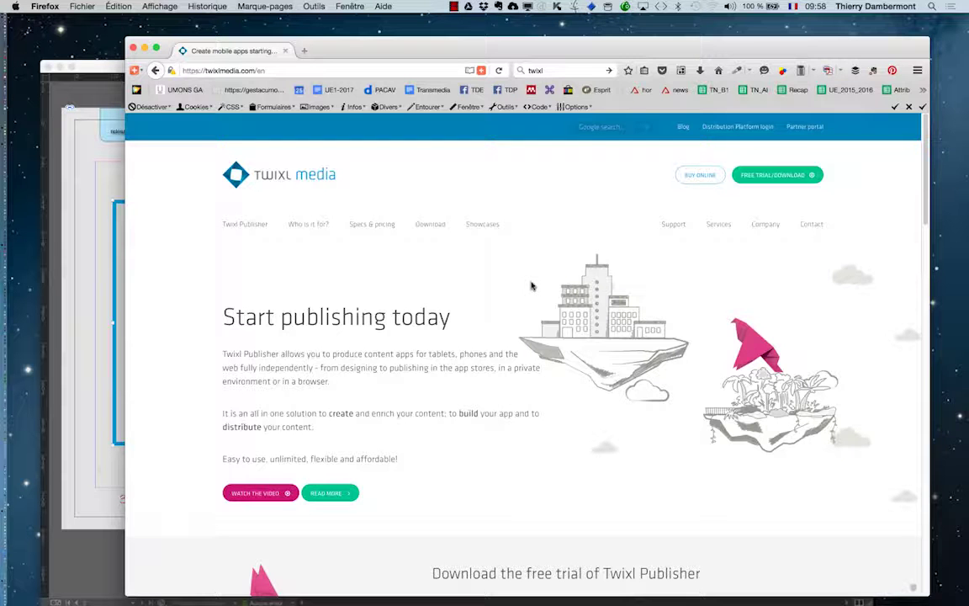
{"action": "left_click_drag", "start_coordinate": [531, 49], "coordinate": [478, 30]}
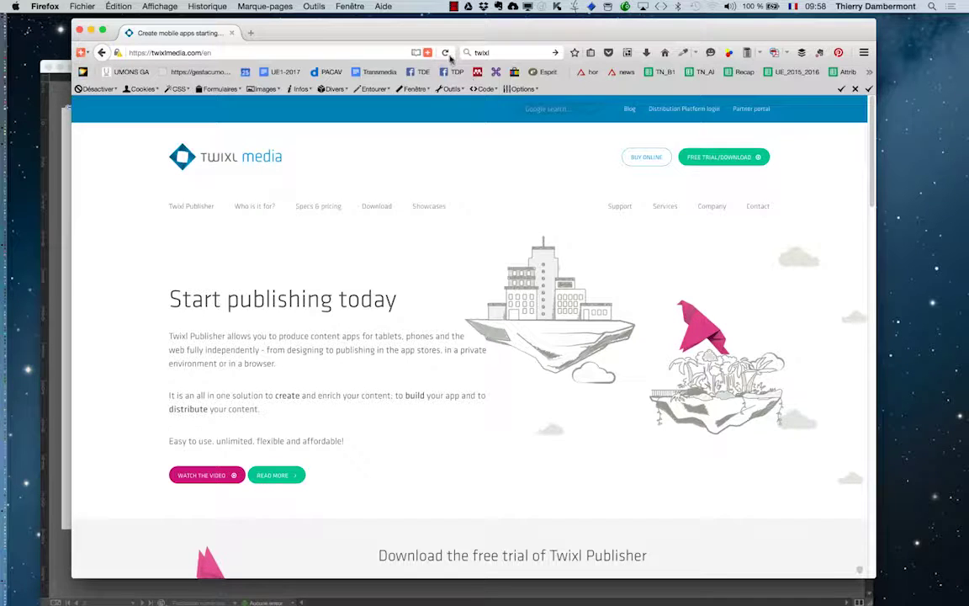
{"action": "left_click_drag", "start_coordinate": [460, 30], "coordinate": [491, 30]}
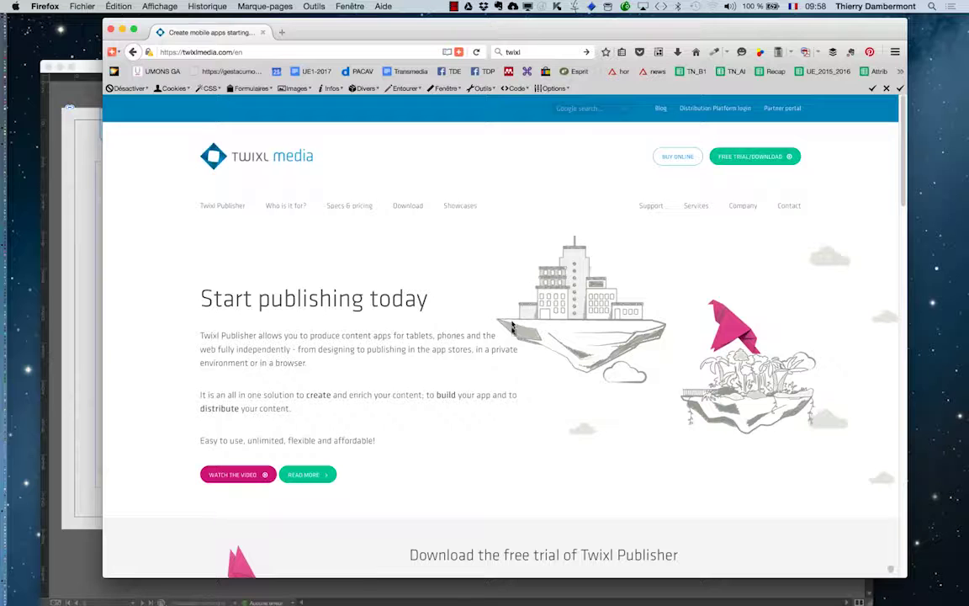
{"action": "scroll", "coordinate": [253, 140], "scroll_direction": "down", "scroll_amount": 1}
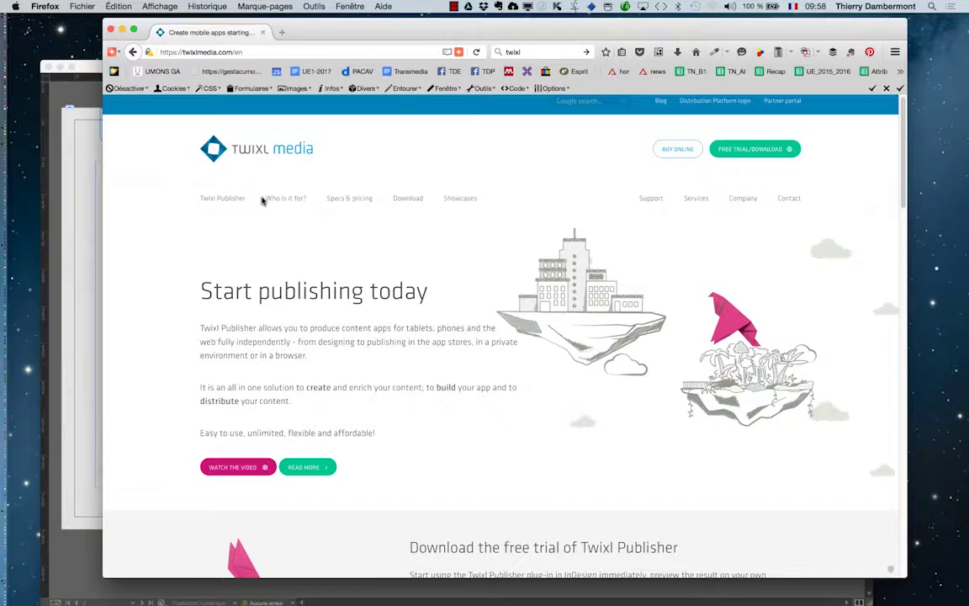
{"action": "scroll", "coordinate": [247, 190], "scroll_direction": "up", "scroll_amount": 1}
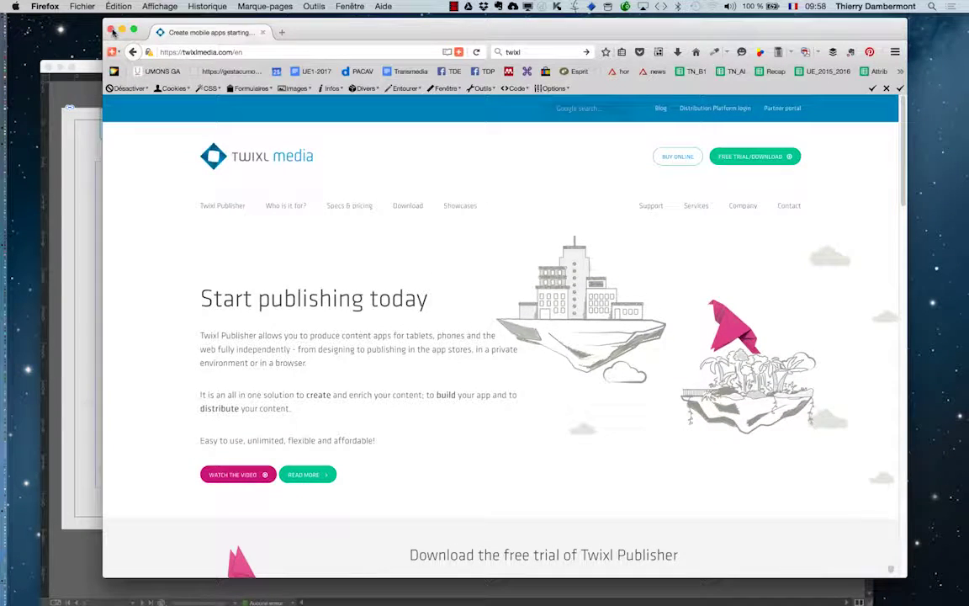
Close the browser window, return to InDesign and set the blue text frame's scroll direction to Verticale with Utiliser la position du document
{"action": "left_click", "coordinate": [112, 31]}
{"action": "left_click", "coordinate": [164, 68]}
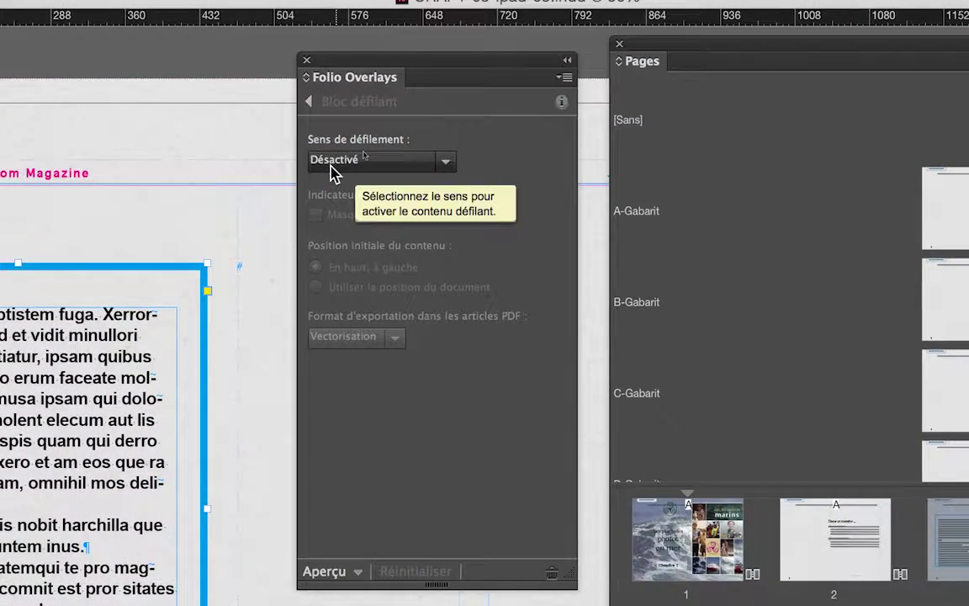
{"action": "left_click", "coordinate": [331, 166]}
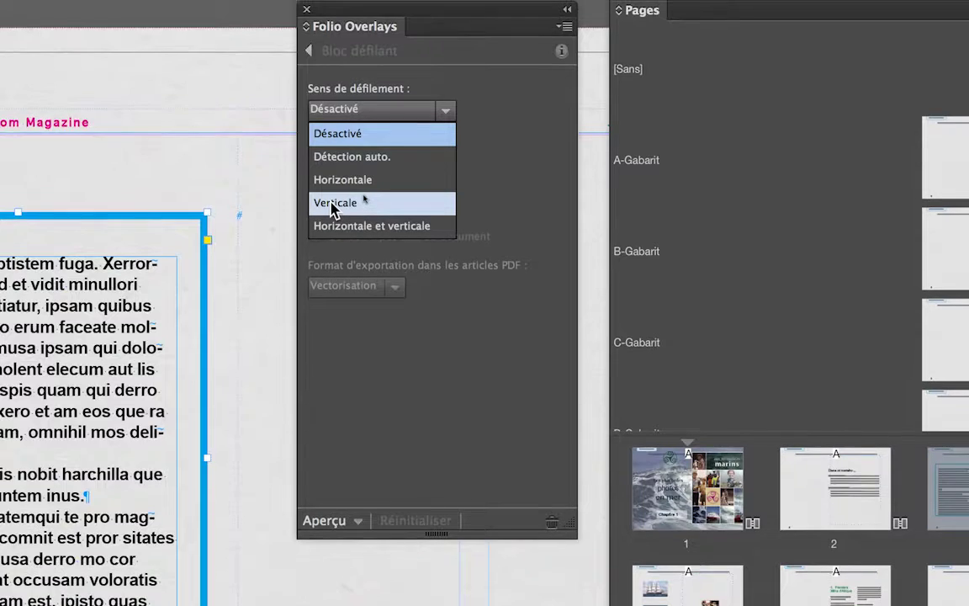
{"action": "left_click", "coordinate": [331, 203]}
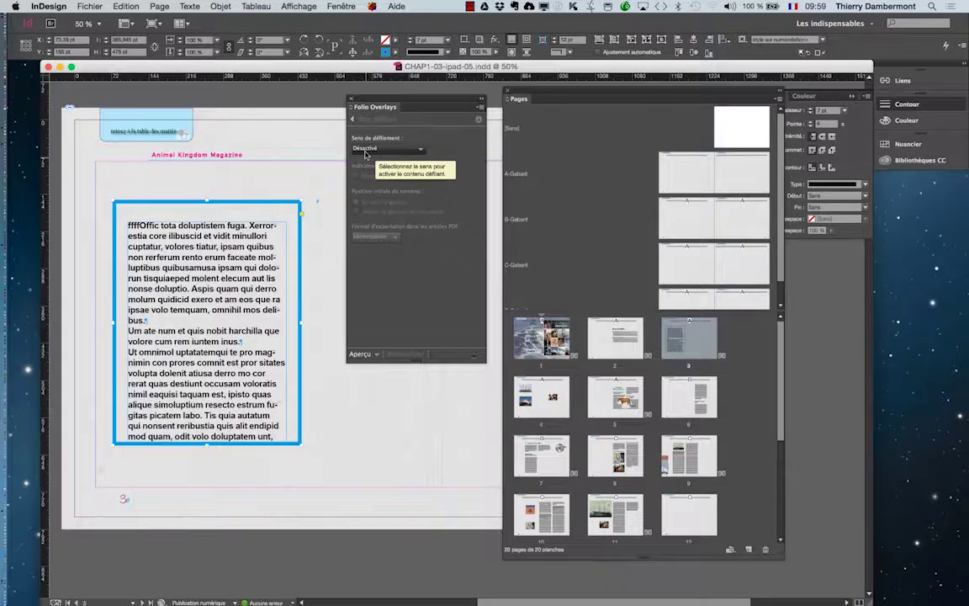
{"action": "left_click", "coordinate": [402, 195]}
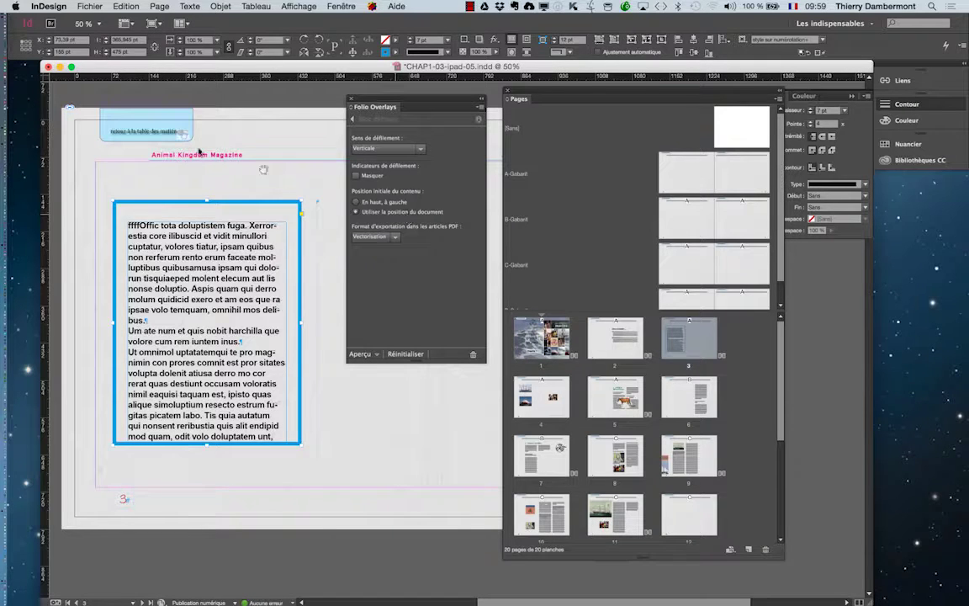
Save the document and show Folio Builder in an enlarged panel beside Folio Overlays
{"action": "left_click", "coordinate": [83, 6]}
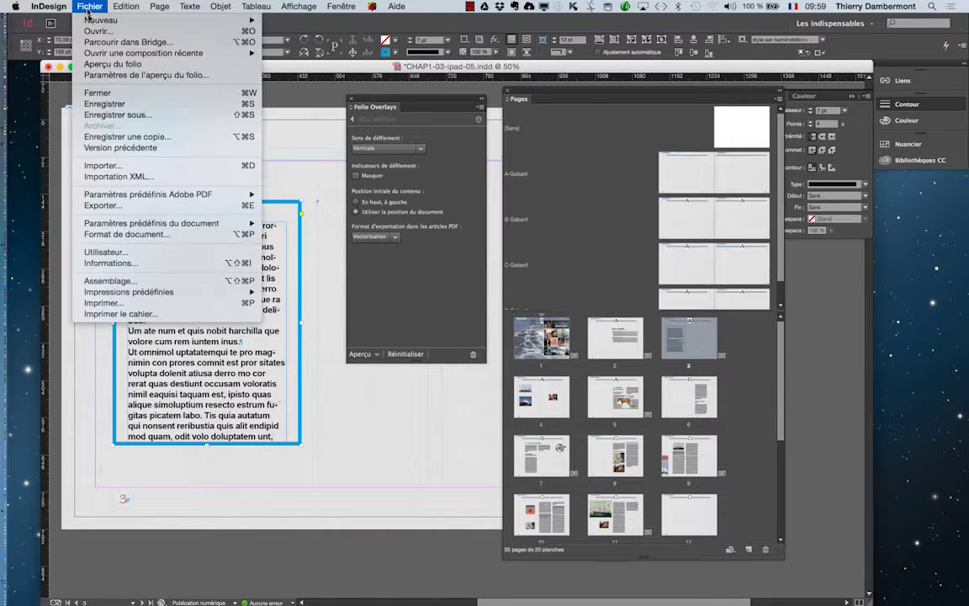
{"action": "left_click", "coordinate": [115, 103]}
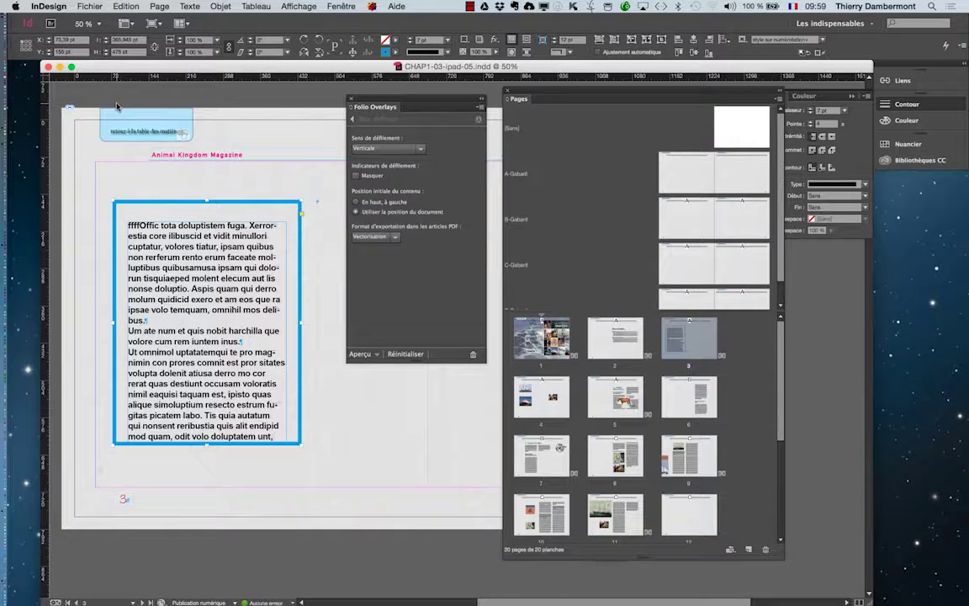
{"action": "left_click", "coordinate": [342, 7]}
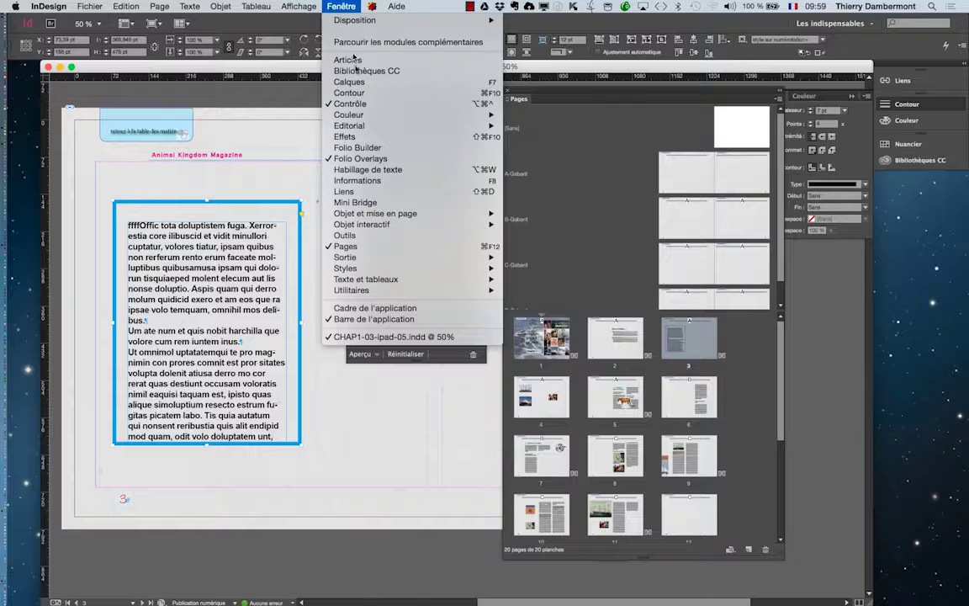
{"action": "left_click", "coordinate": [370, 148]}
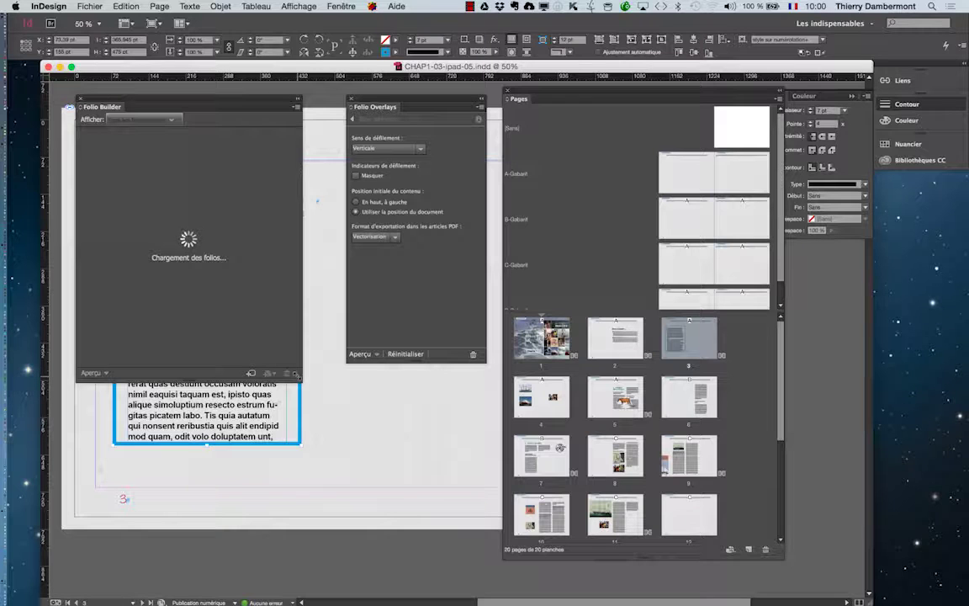
{"action": "left_click_drag", "start_coordinate": [302, 381], "coordinate": [313, 548]}
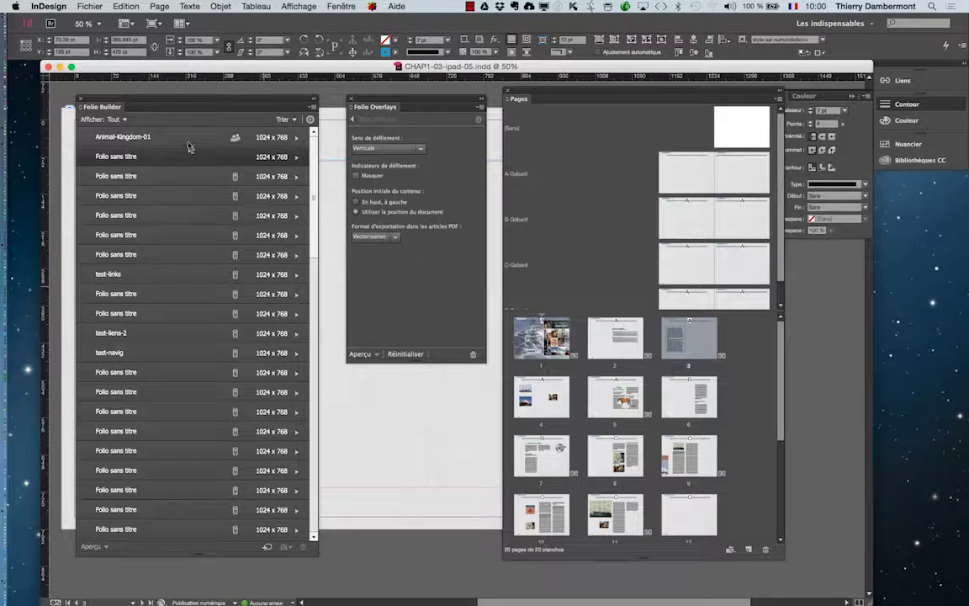
{"action": "left_click_drag", "start_coordinate": [198, 101], "coordinate": [202, 105]}
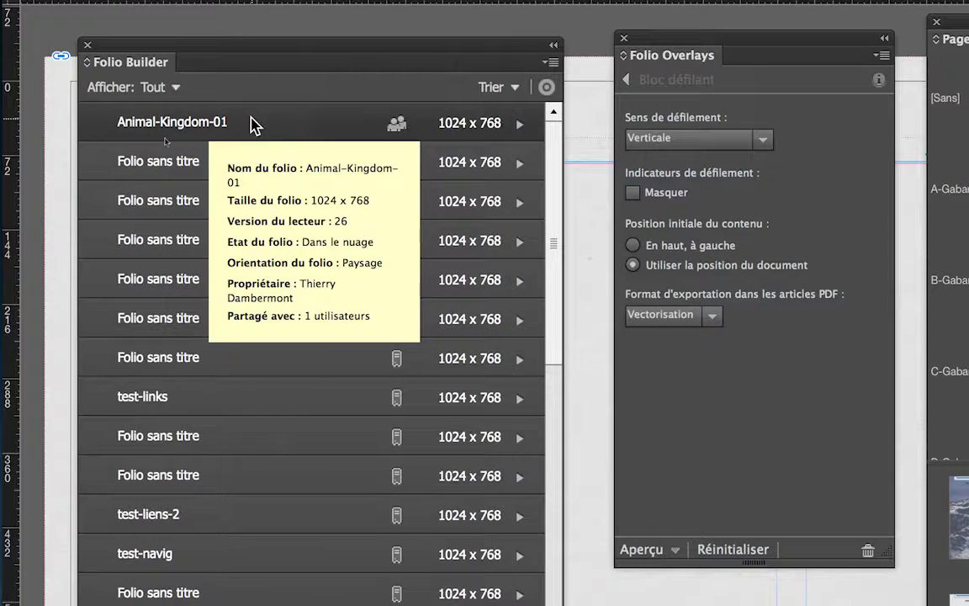
Open the Animal-Kingdom-01 folio and relink its CHAP1 article's landscape layout to CHAP1-03-ipad-05.indd from Dossier CHAP1-03
{"action": "left_click", "coordinate": [250, 125]}
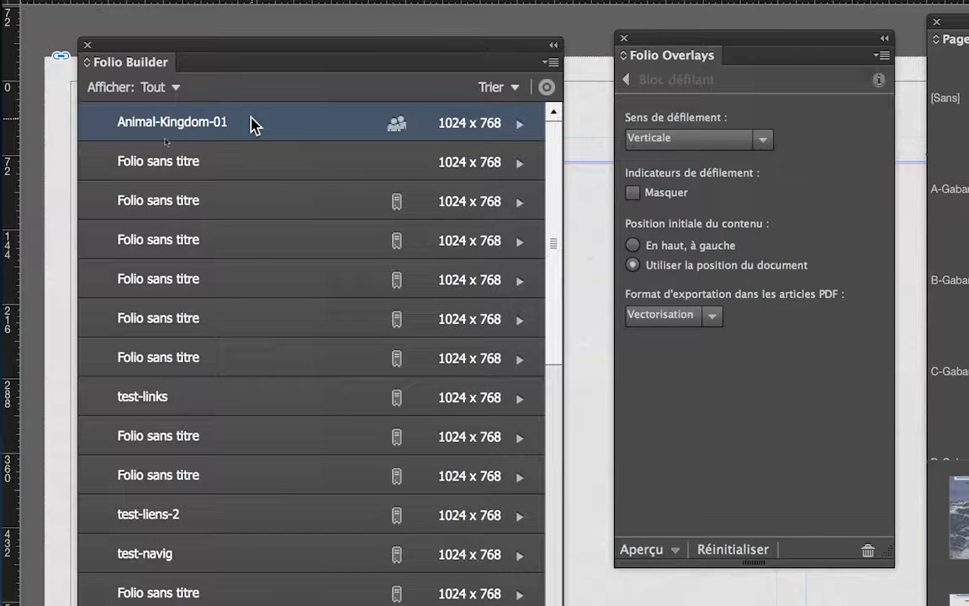
{"action": "double_click", "coordinate": [250, 124]}
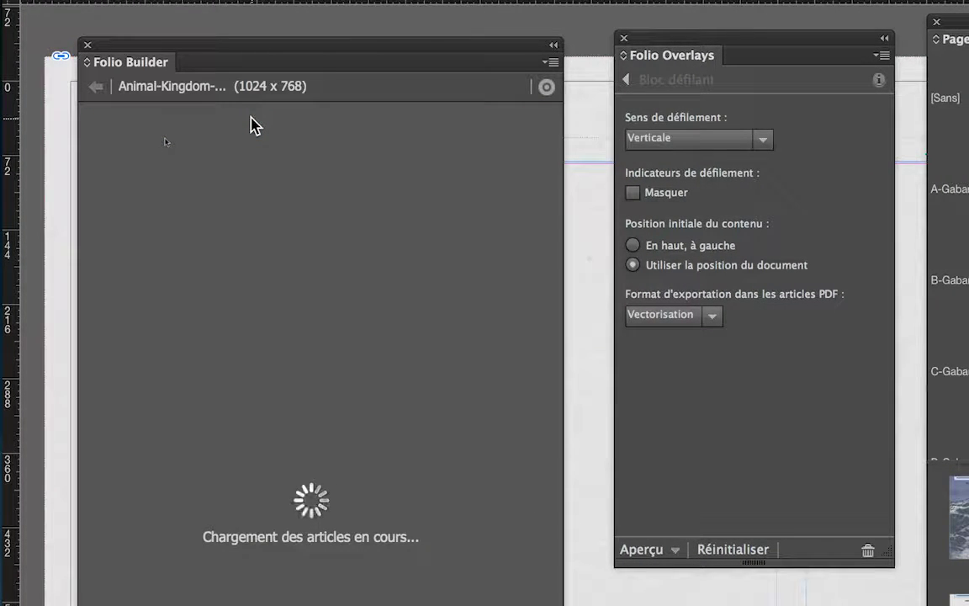
{"action": "left_click", "coordinate": [255, 125]}
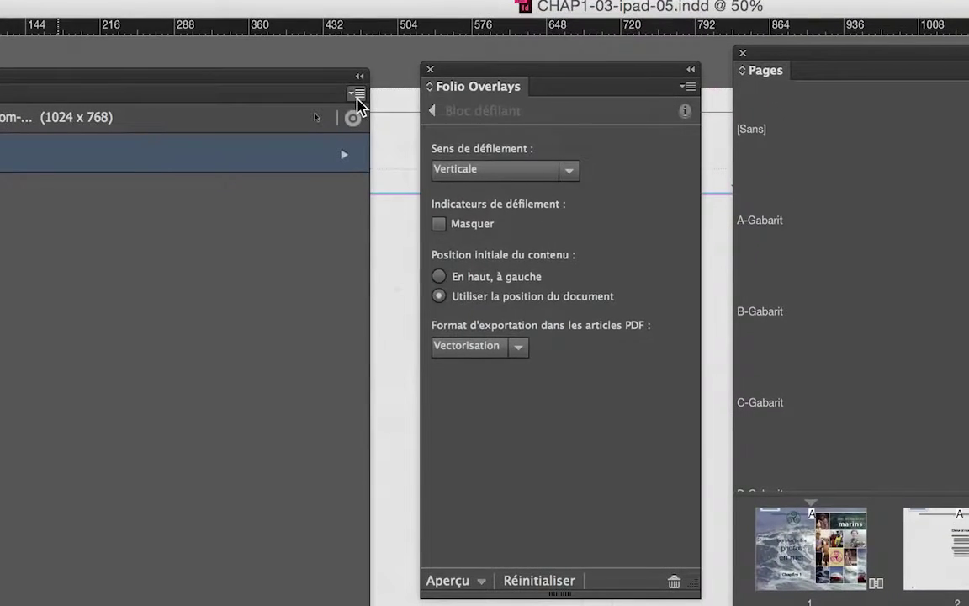
{"action": "left_click", "coordinate": [389, 83]}
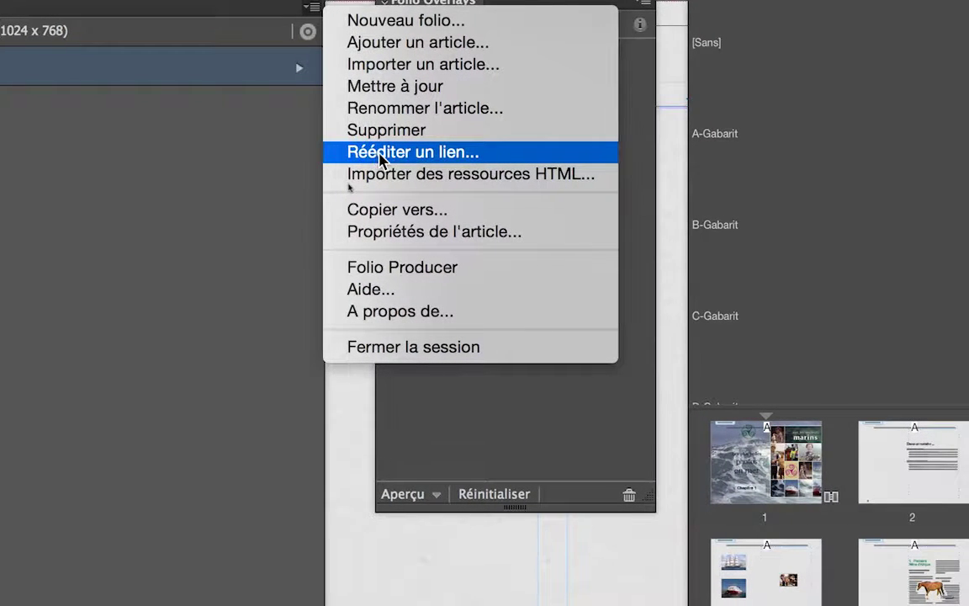
{"action": "left_click", "coordinate": [380, 153]}
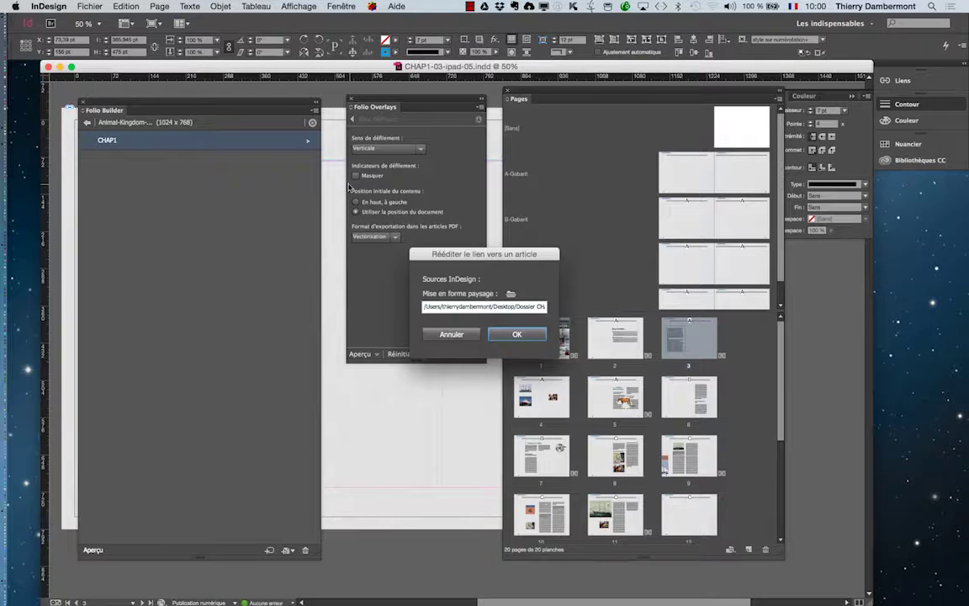
{"action": "left_click_drag", "start_coordinate": [521, 258], "coordinate": [266, 197]}
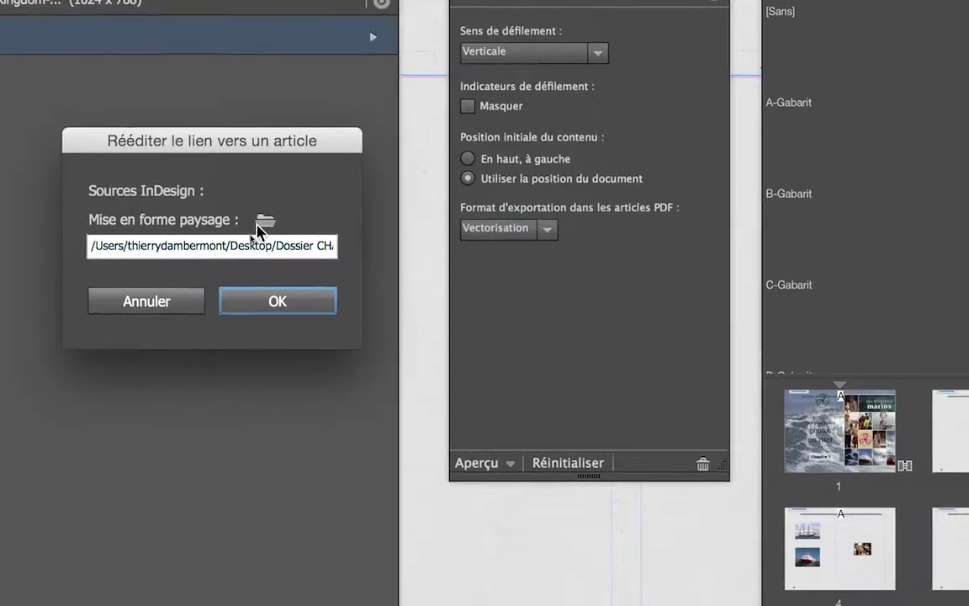
{"action": "left_click", "coordinate": [261, 225]}
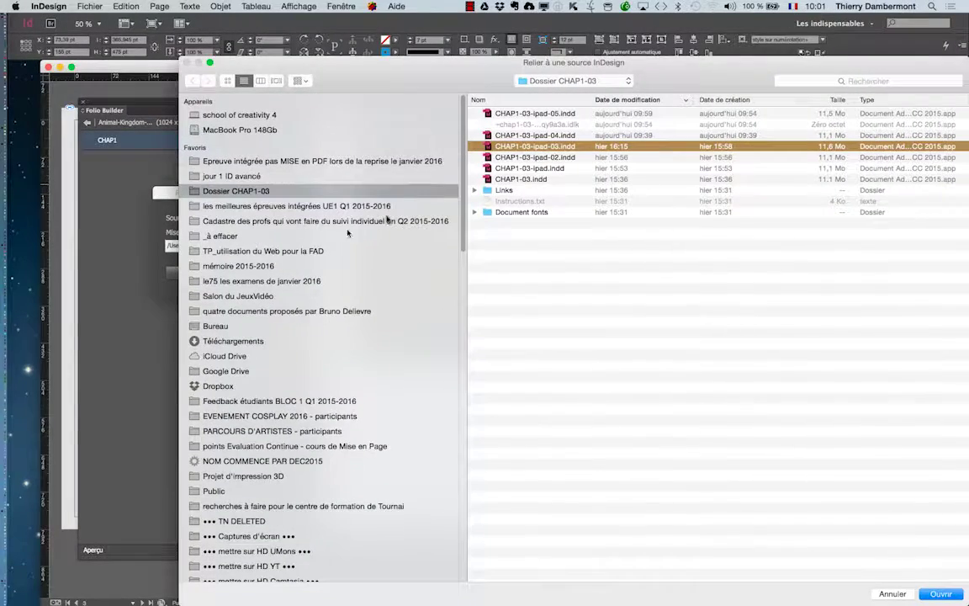
{"action": "left_click", "coordinate": [555, 116]}
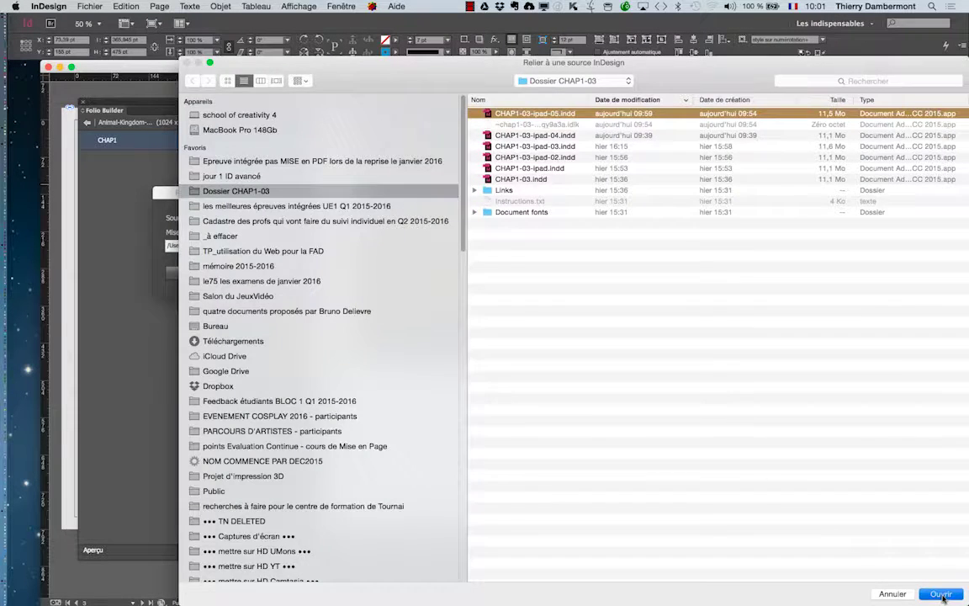
{"action": "left_click", "coordinate": [934, 593]}
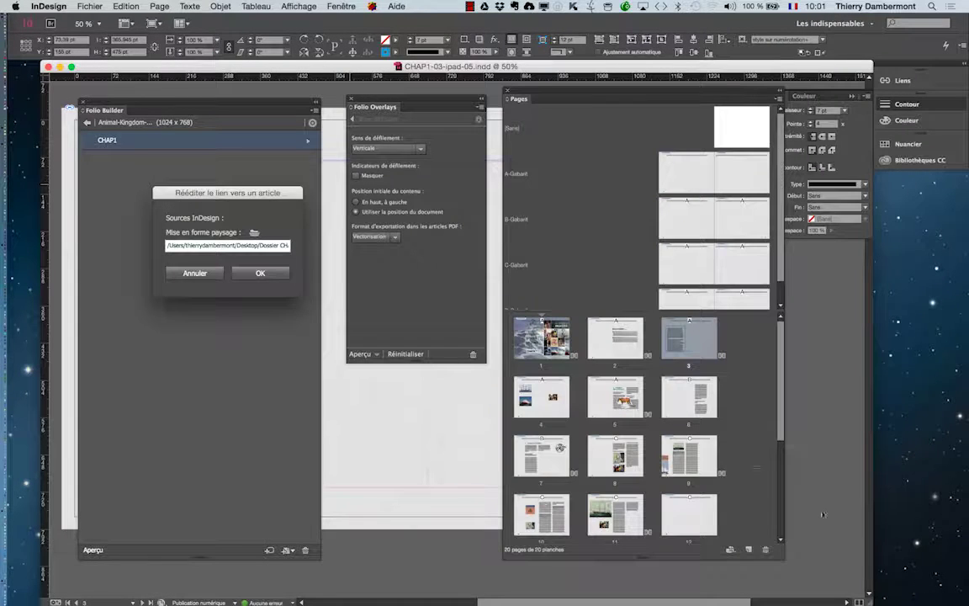
{"action": "left_click", "coordinate": [252, 273]}
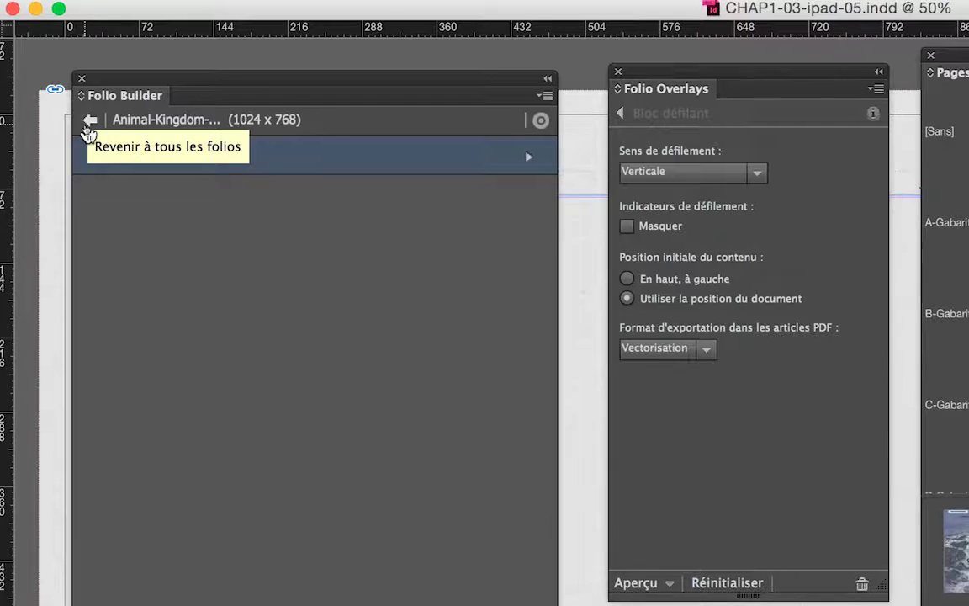
Return to the list of all folios and preview Animal-Kingdom-01 on the desktop in Adobe Content Viewer
{"action": "left_click", "coordinate": [88, 124]}
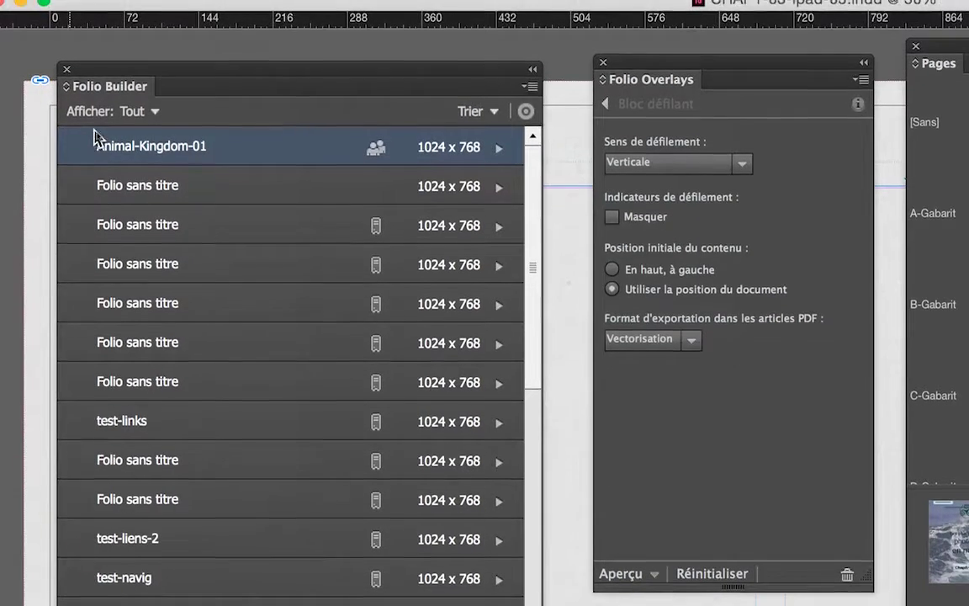
{"action": "mouse_move", "coordinate": [100, 143]}
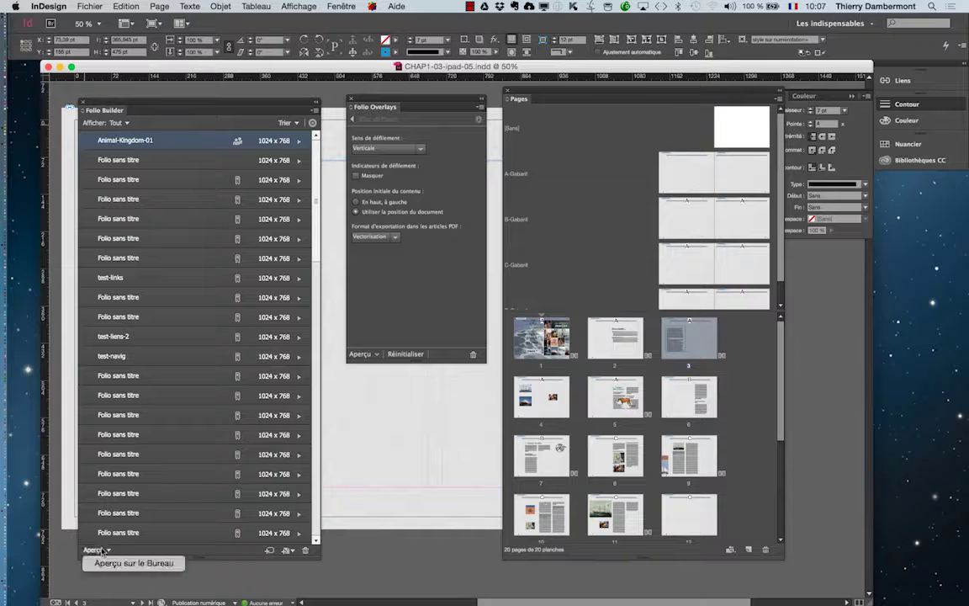
{"action": "left_click", "coordinate": [112, 565]}
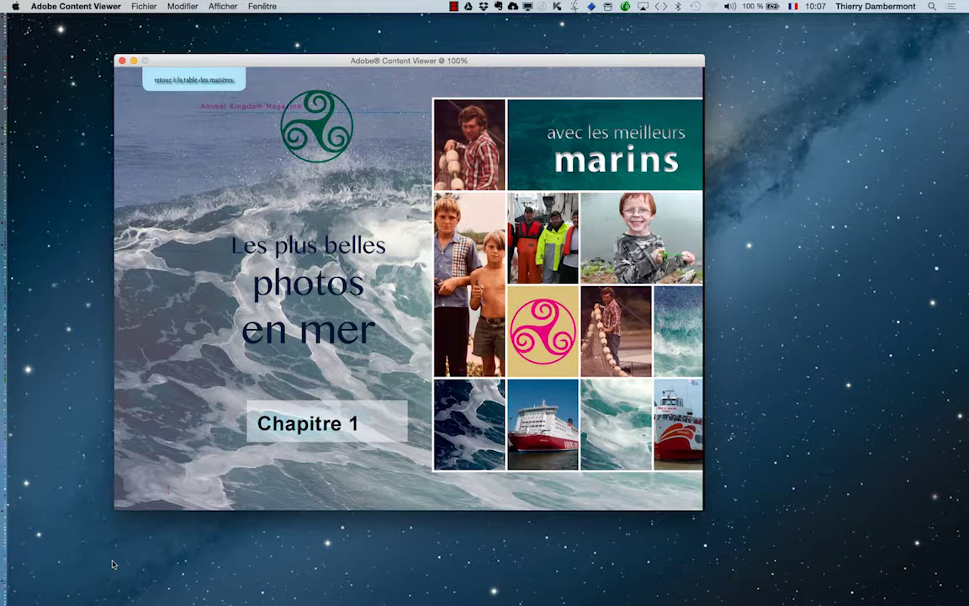
Go to page 3 of the preview and test the blue frame's vertical scrolling down through the text and back to its beginning
{"action": "left_click", "coordinate": [391, 423]}
{"action": "key", "text": "Right"}
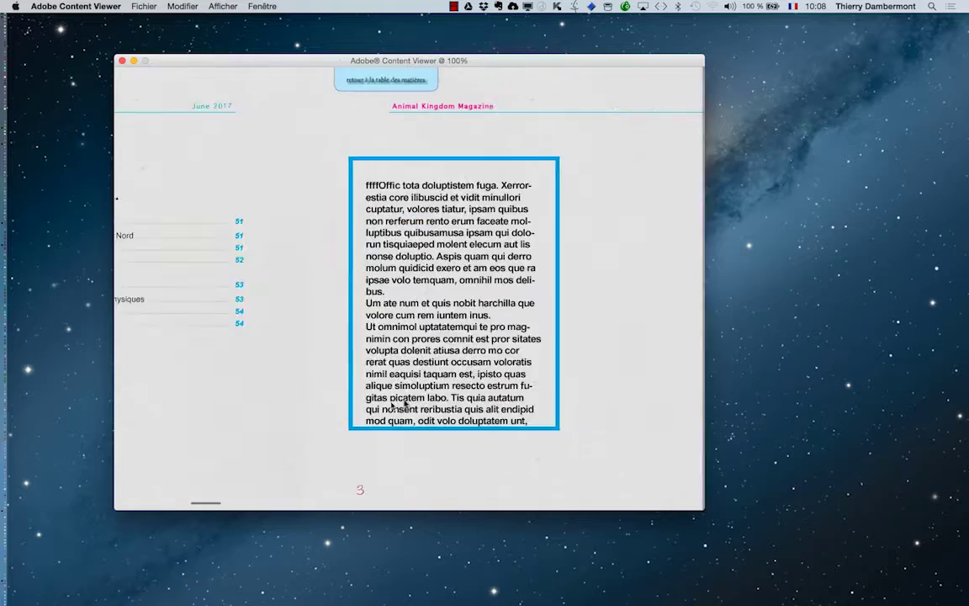
{"action": "scroll", "coordinate": [296, 336], "scroll_direction": "down", "scroll_amount": 1}
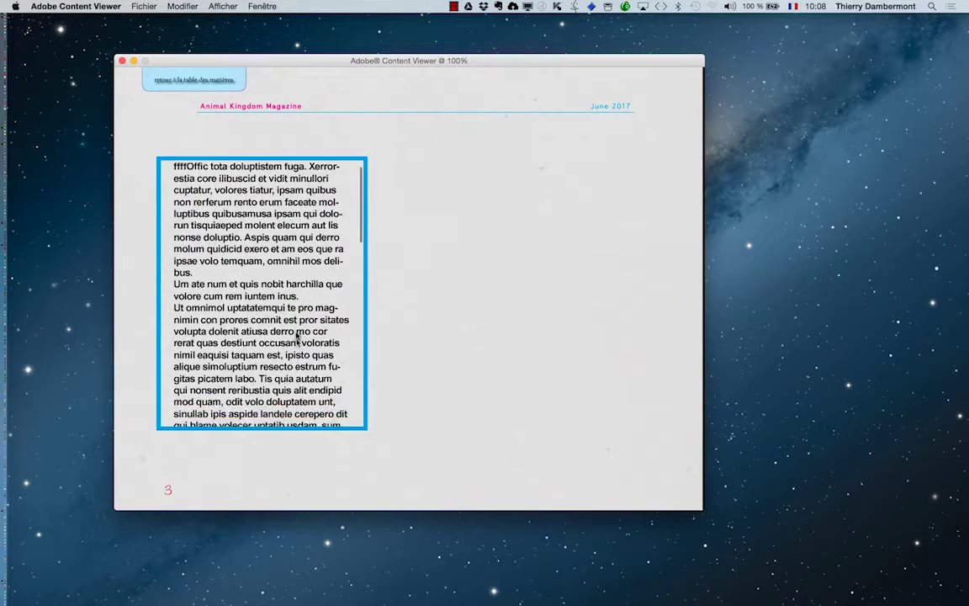
{"action": "scroll", "coordinate": [296, 337], "scroll_direction": "down", "scroll_amount": 10}
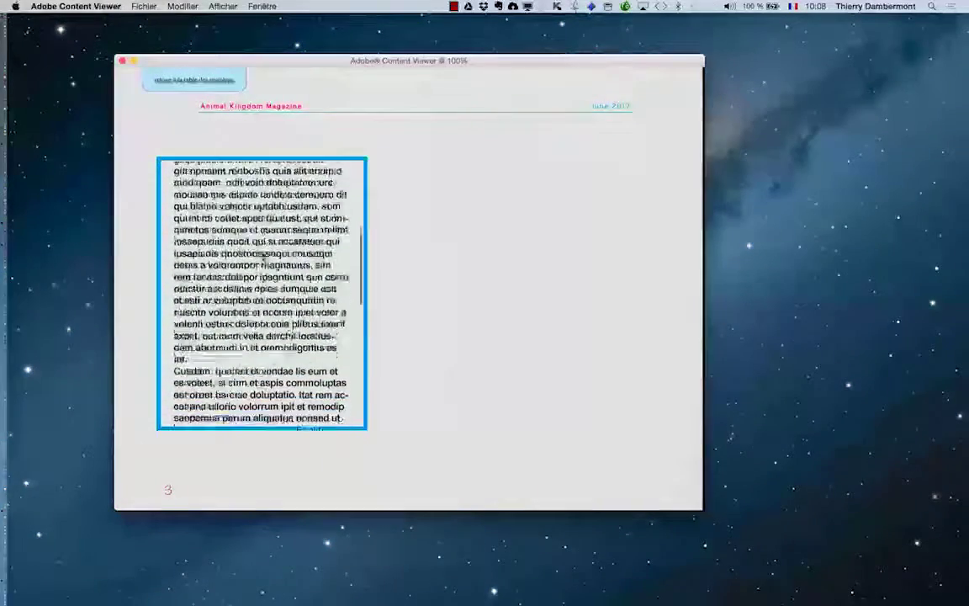
{"action": "scroll", "coordinate": [262, 262], "scroll_direction": "down", "scroll_amount": 10}
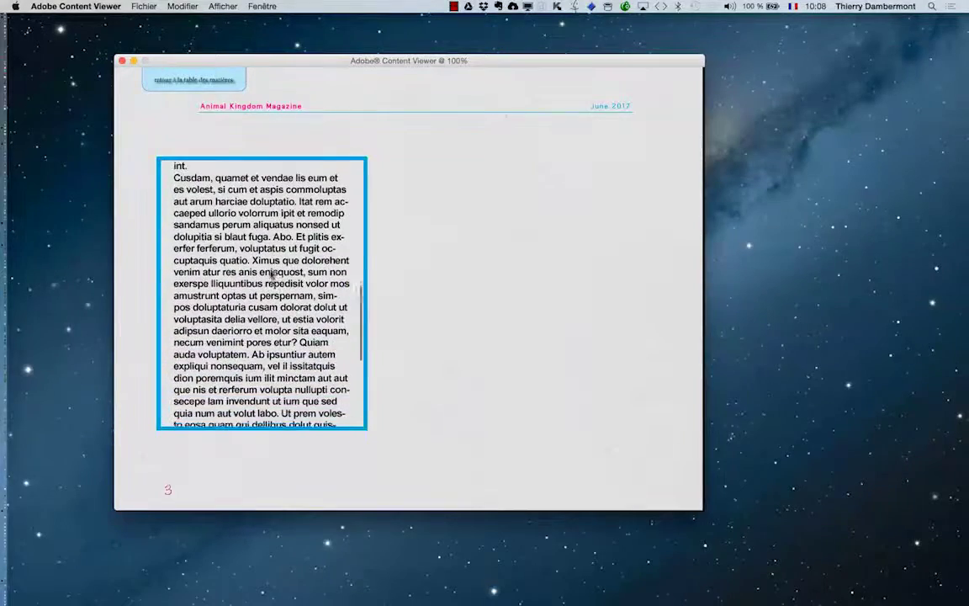
{"action": "scroll", "coordinate": [271, 275], "scroll_direction": "down", "scroll_amount": 5}
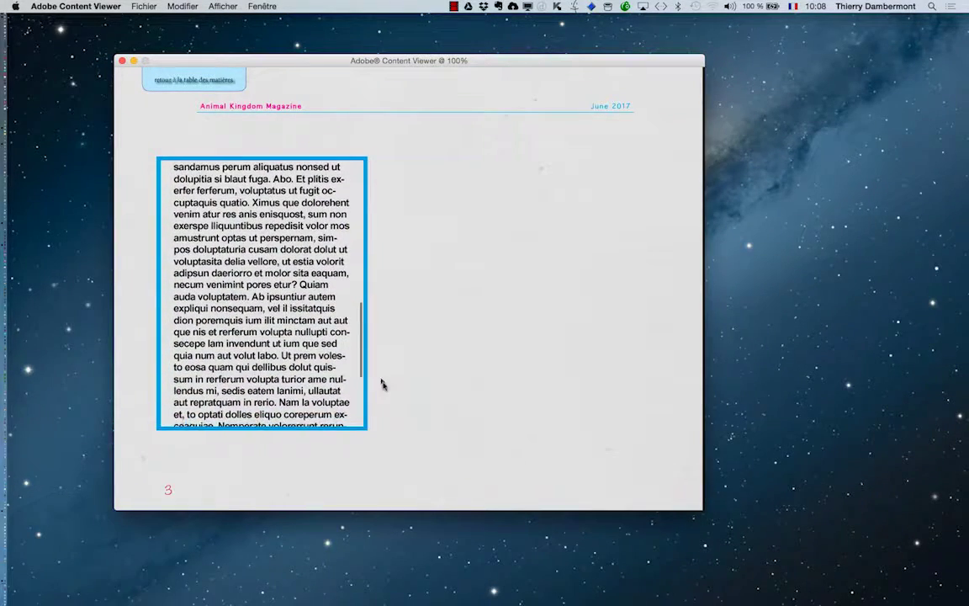
{"action": "scroll", "coordinate": [294, 354], "scroll_direction": "down", "scroll_amount": 2}
{"action": "scroll", "coordinate": [287, 382], "scroll_direction": "up", "scroll_amount": 5}
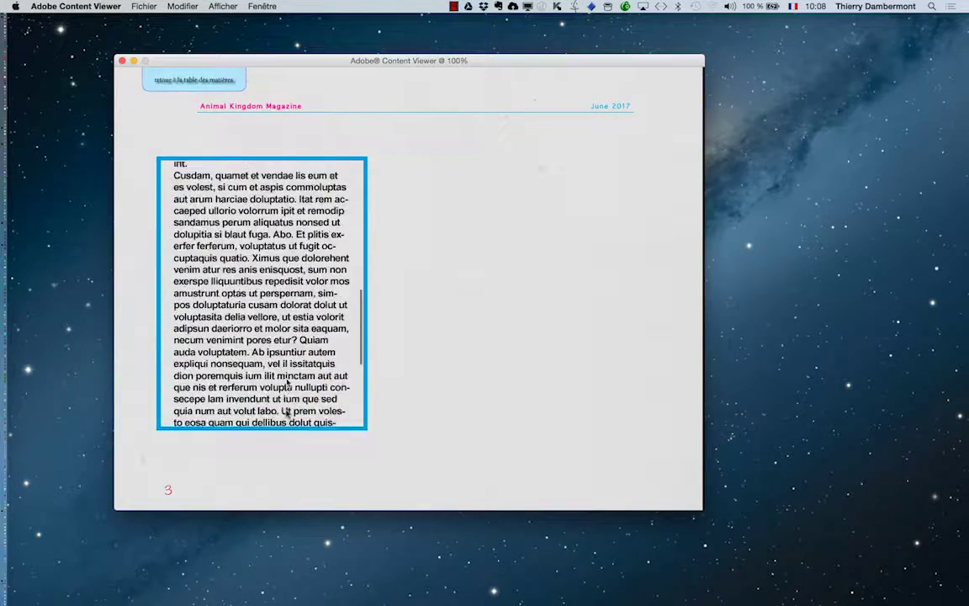
{"action": "scroll", "coordinate": [287, 380], "scroll_direction": "up", "scroll_amount": 6}
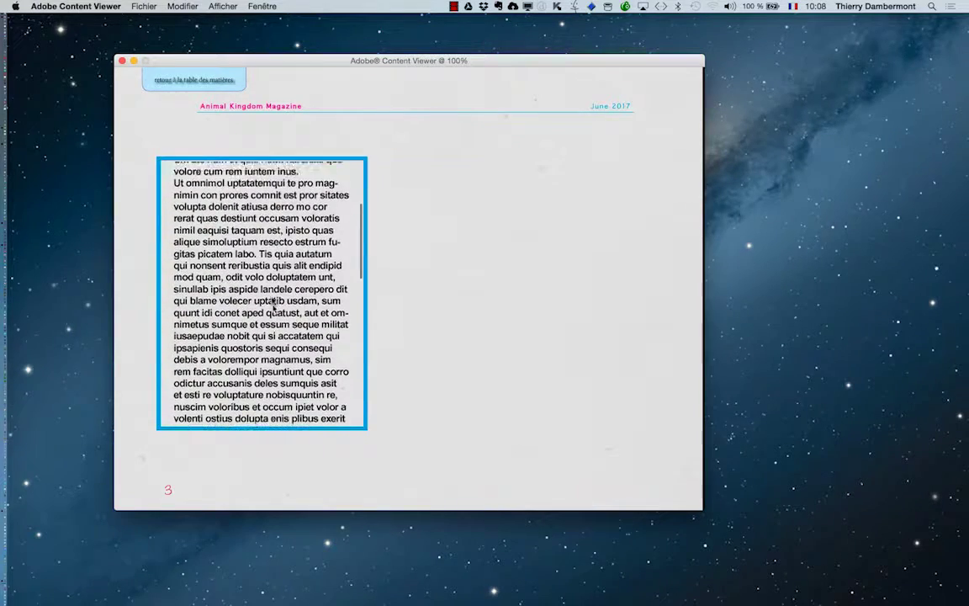
{"action": "scroll", "coordinate": [266, 385], "scroll_direction": "up", "scroll_amount": 8}
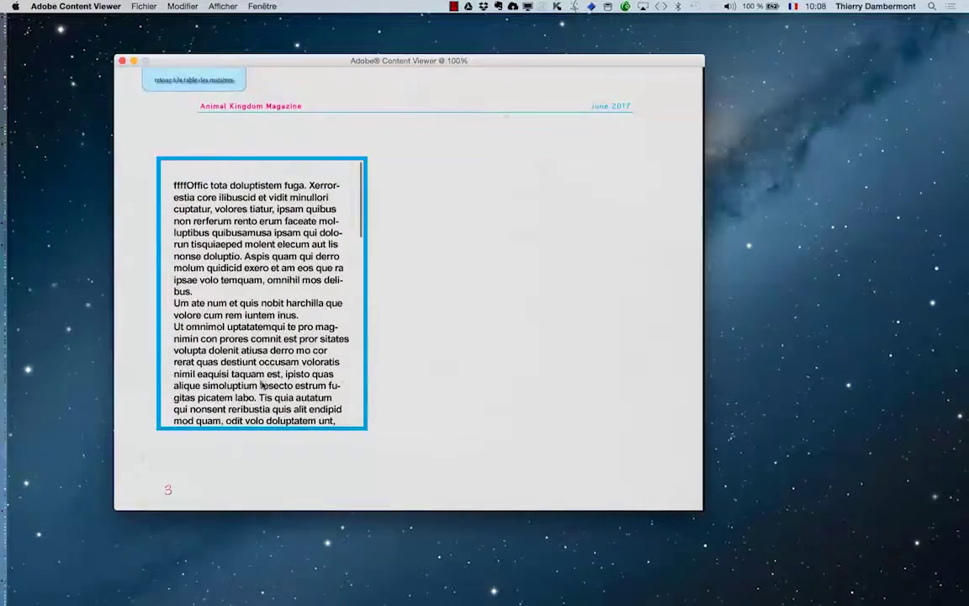